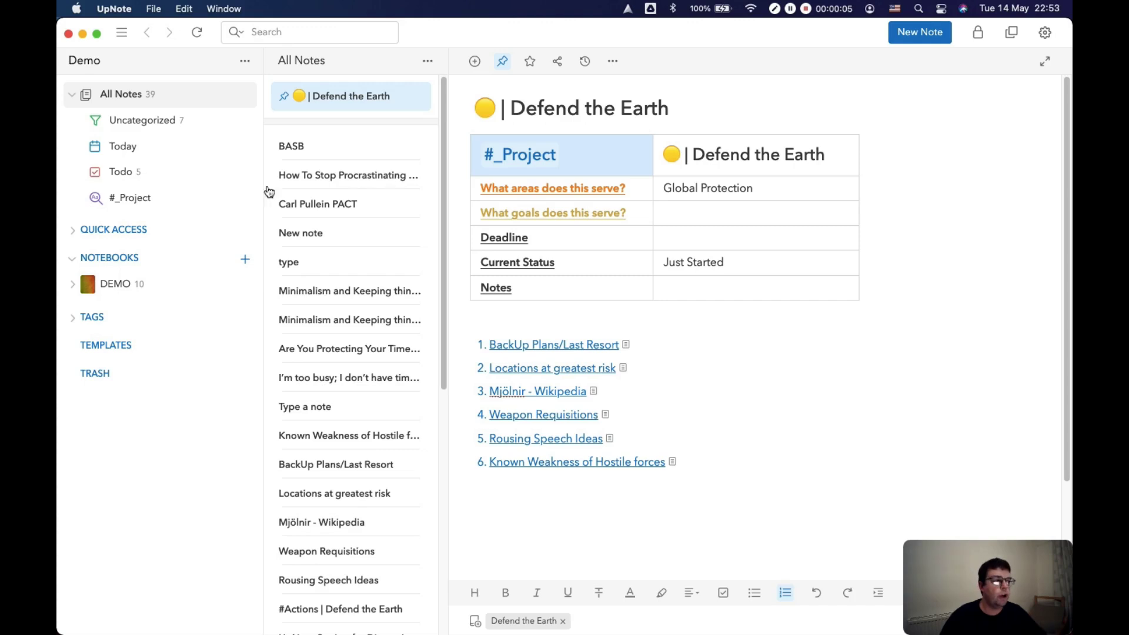
- Start a new notebook with the + beside NOTEBOOKS in the sidebar
left_click(245, 260)
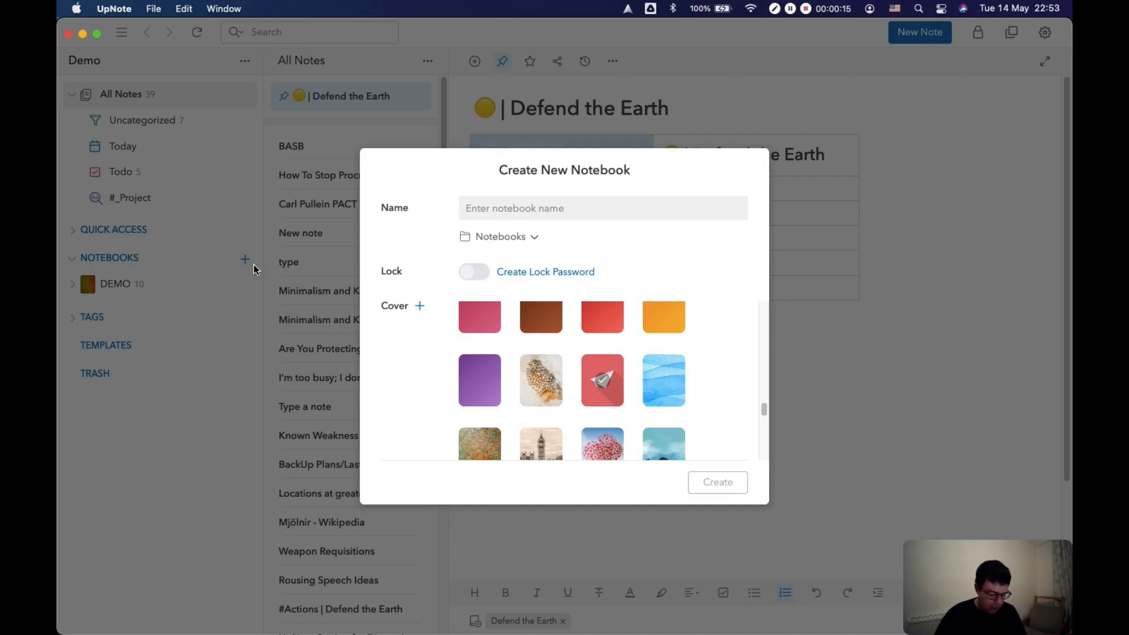
- Create the Projects and Areas notebooks
type("Projects")
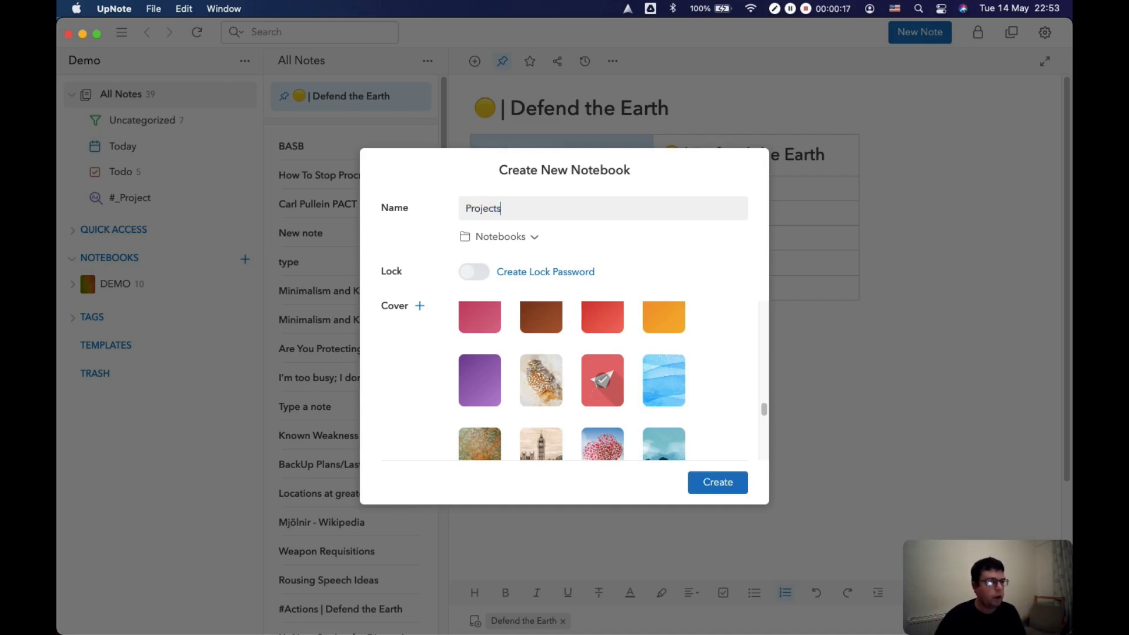
key("Return")
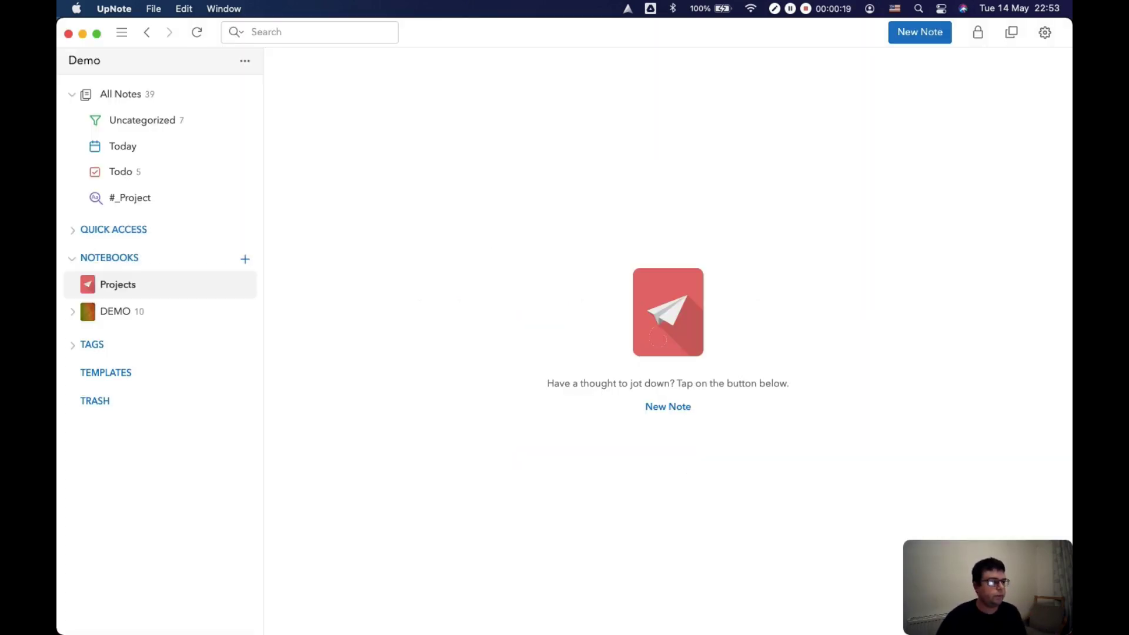
left_click(245, 257)
type("Areas")
key("Return")
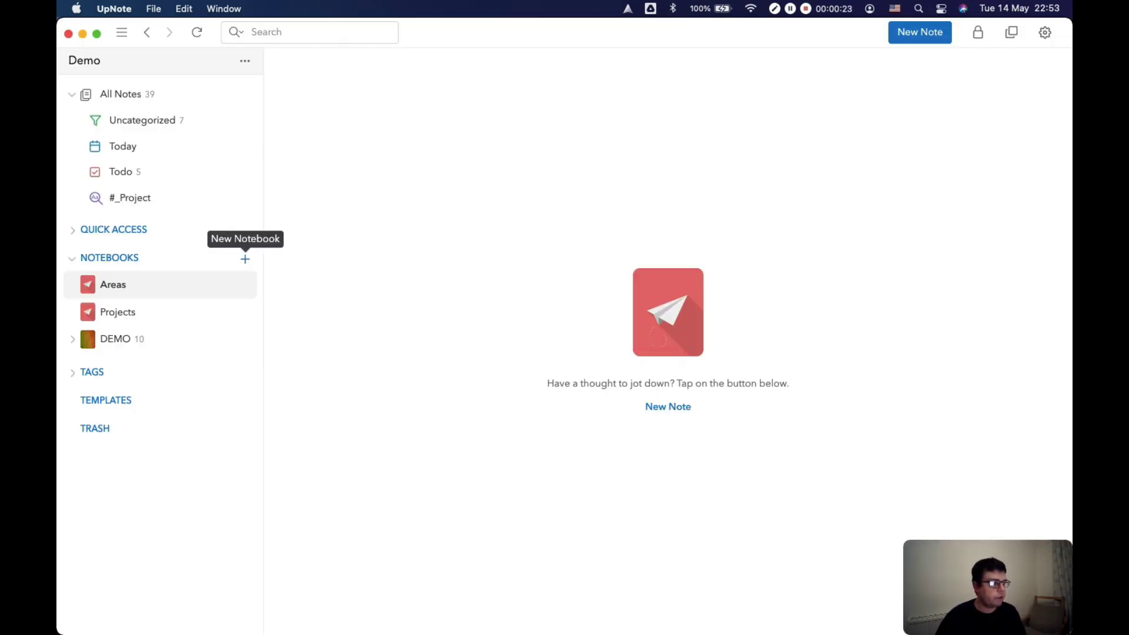
- Create the Resources notebook and save another notebook's name as Archive
left_click(245, 261)
type("Reso")
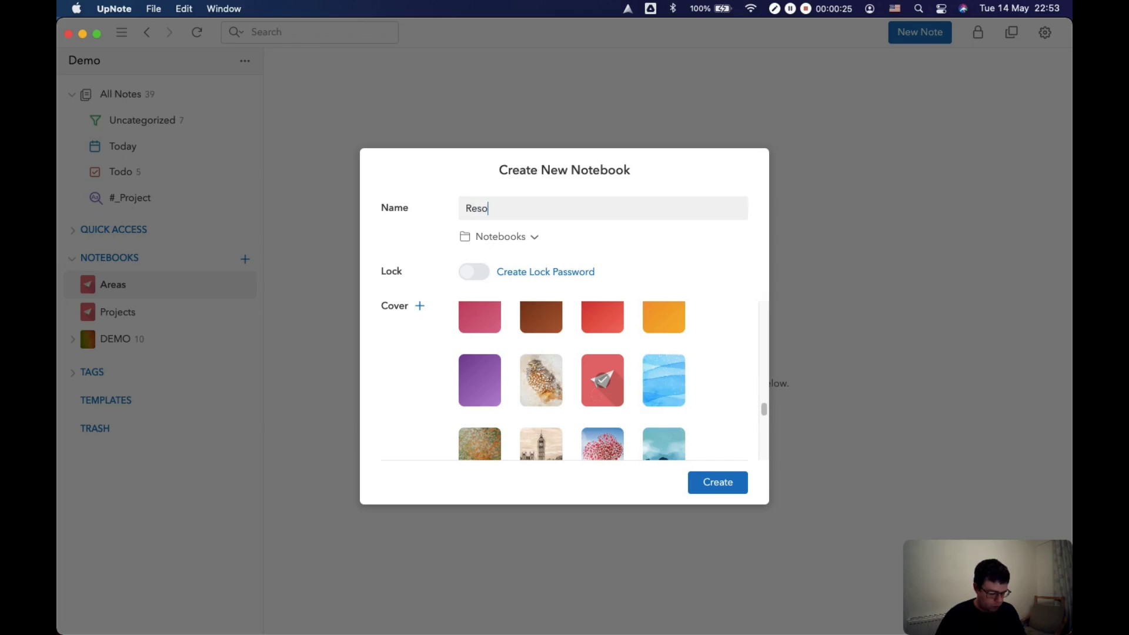
type("urces")
key("Return")
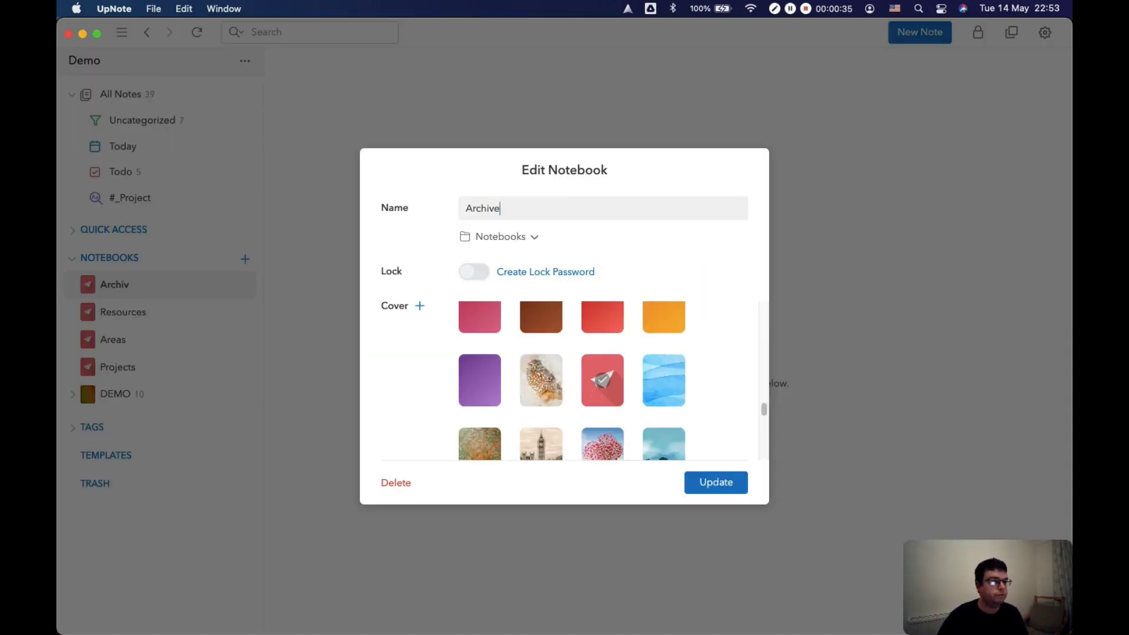
key("Return")
- Reorder the notebooks to Projects, Areas, Resources, Archive from the top
left_click_drag(141, 363, 119, 270)
left_click_drag(121, 356, 119, 311)
left_click_drag(118, 340, 119, 371)
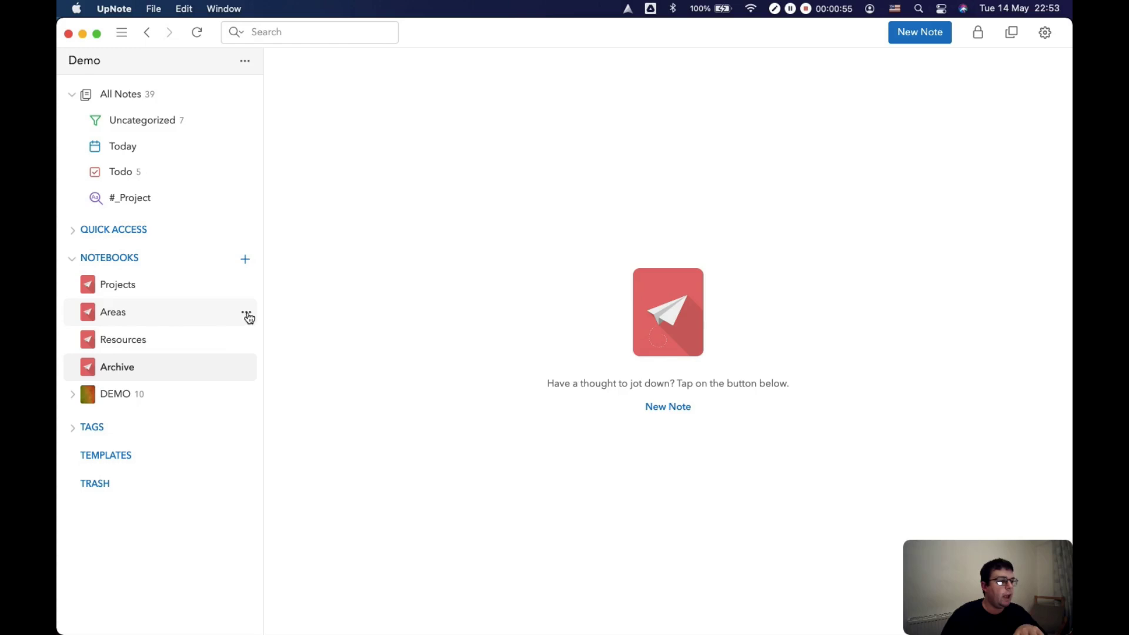
left_click(247, 315)
- Add nested notebooks Health and Family under Areas
left_click(284, 335)
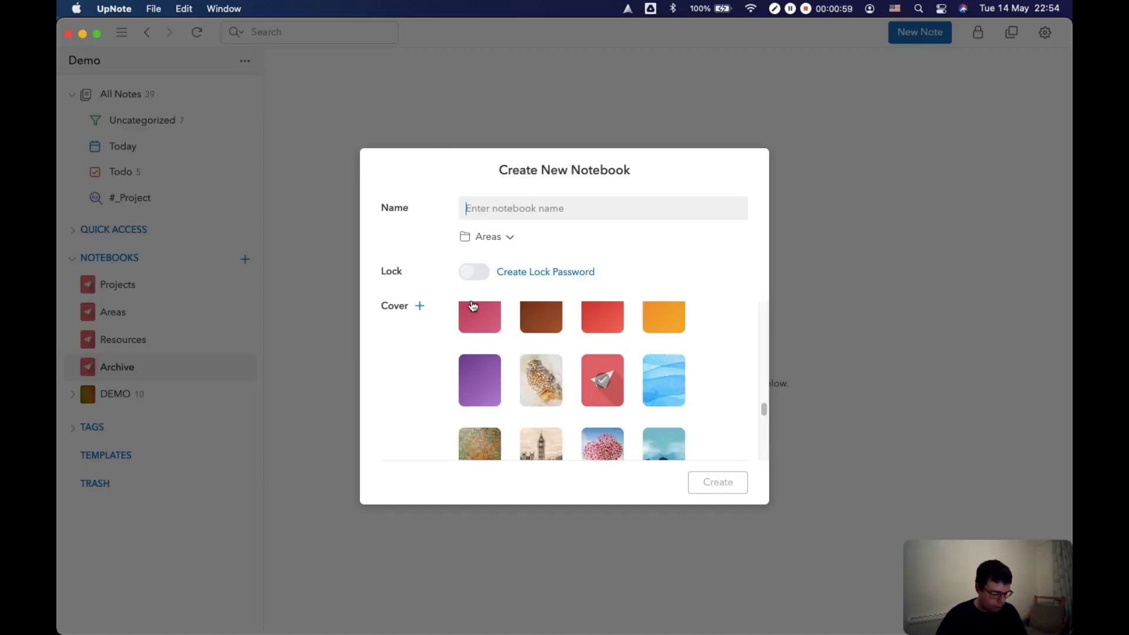
type("Health")
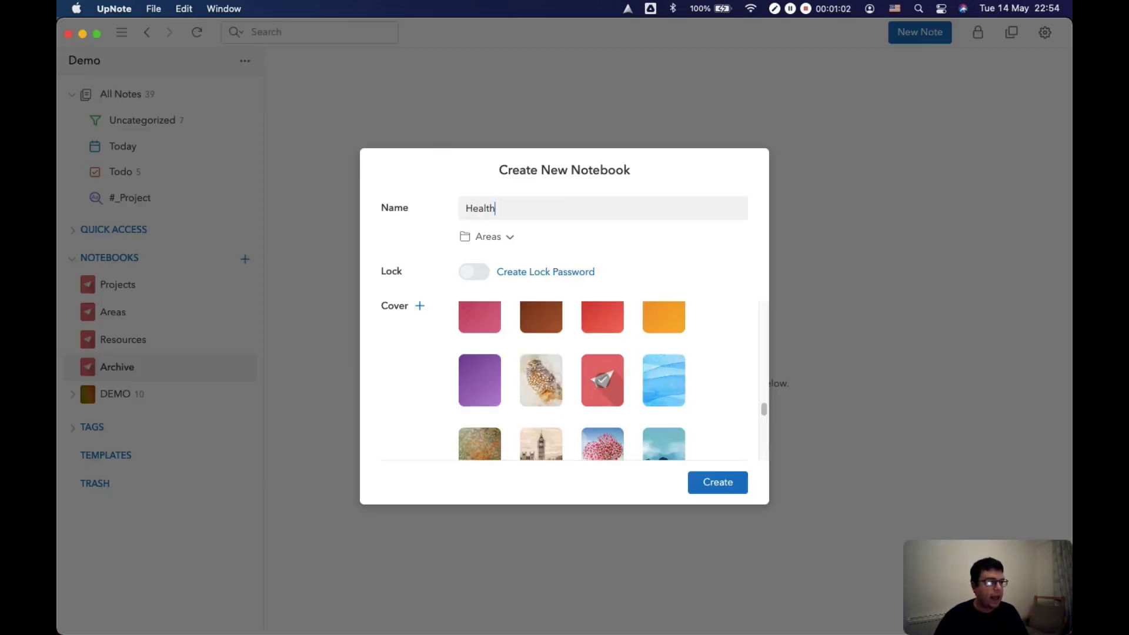
key("Return")
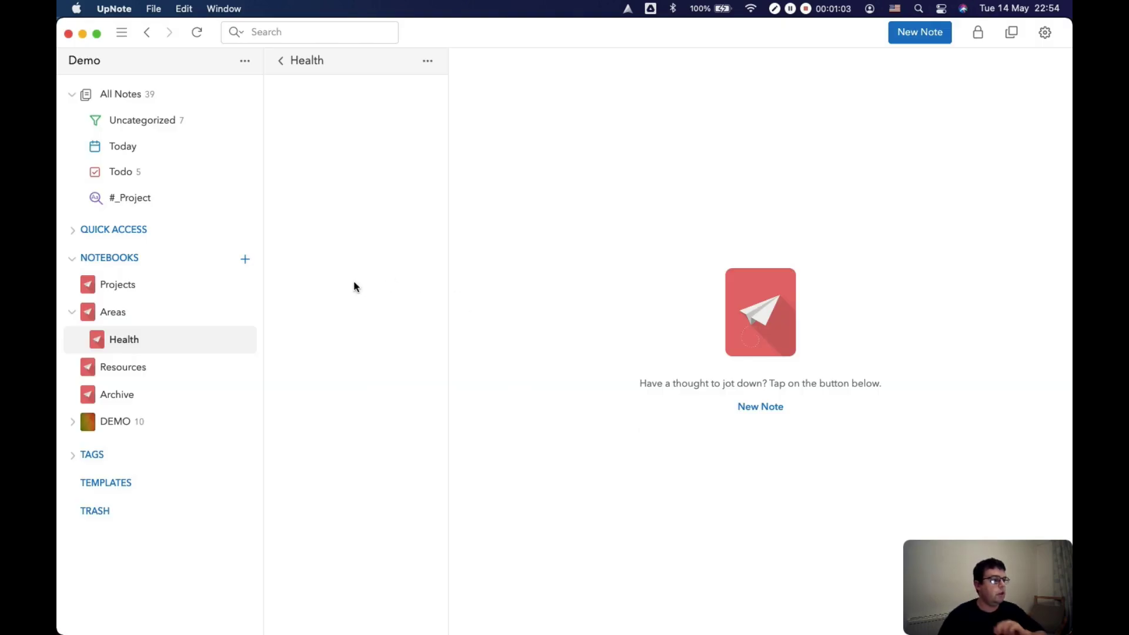
left_click(247, 312)
left_click(278, 341)
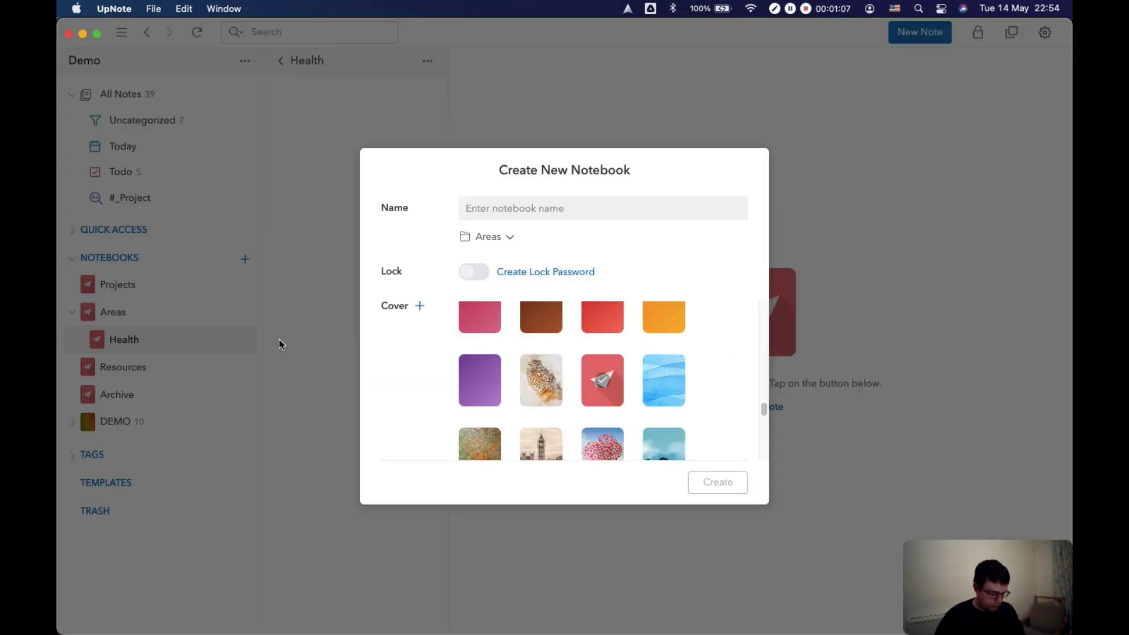
type("Family")
key("Return")
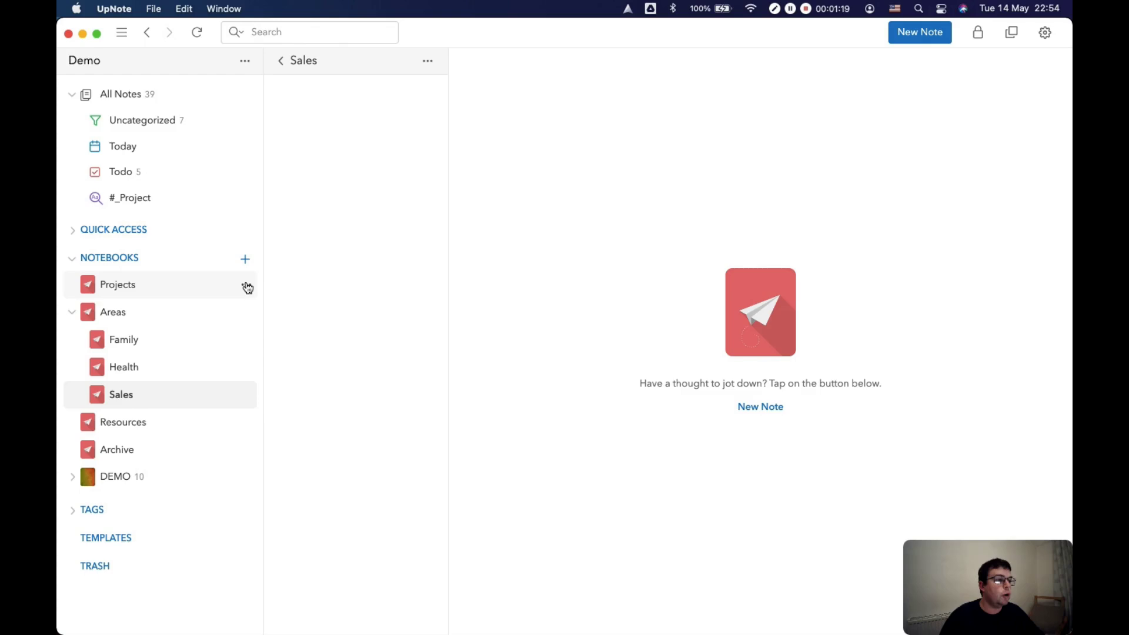
- Add nested notebooks Quarterly Report and Run a 10k under Projects
left_click(247, 284)
left_click(266, 301)
type("Quarterly Report")
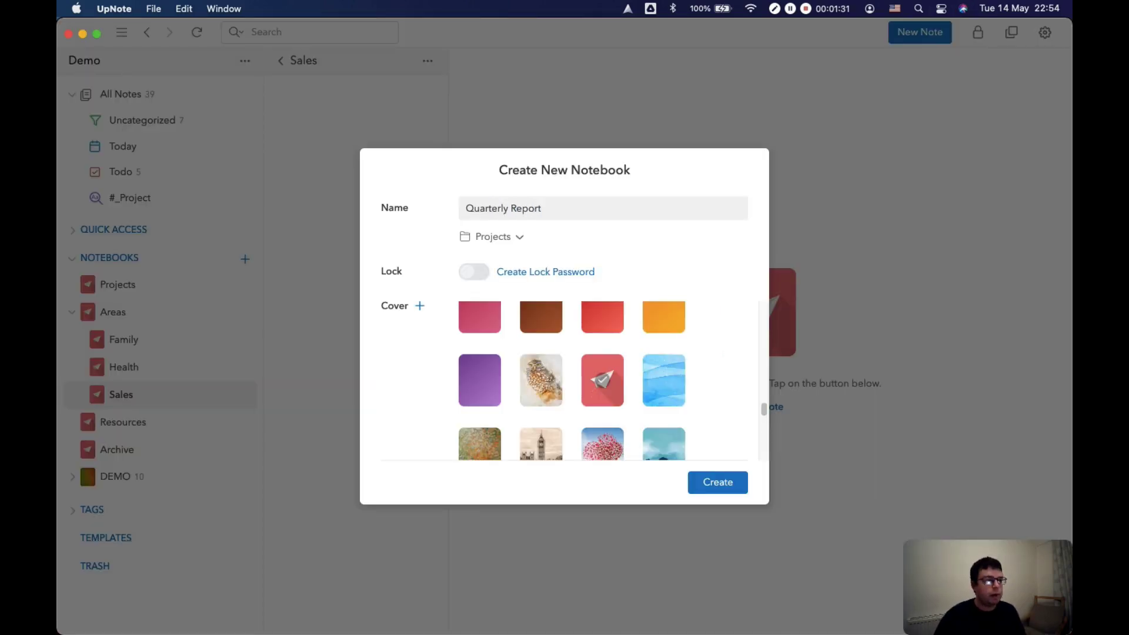
key("Return")
type("Run a 10k")
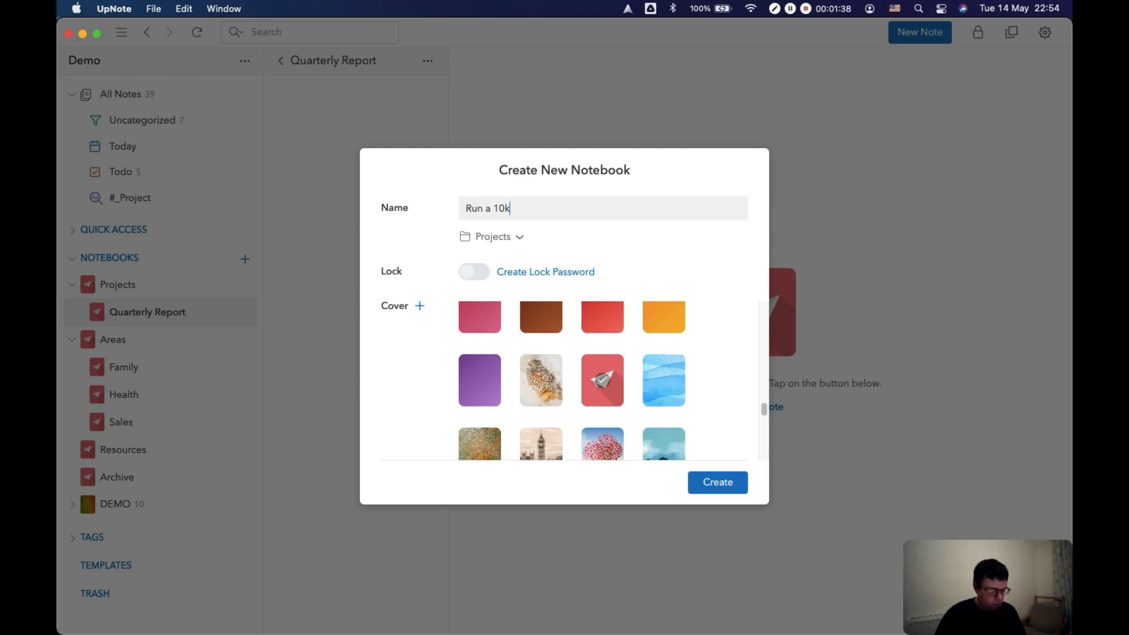
key("Return")
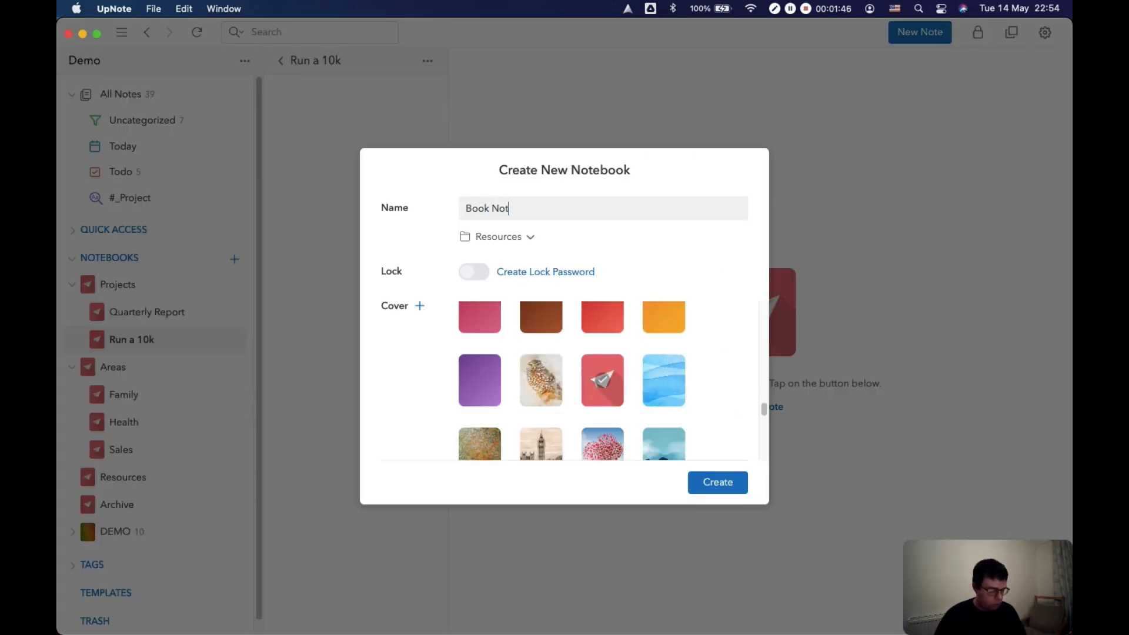
- Add Book Notes under Resources and Project Archive under Archive
type("es")
key("Return")
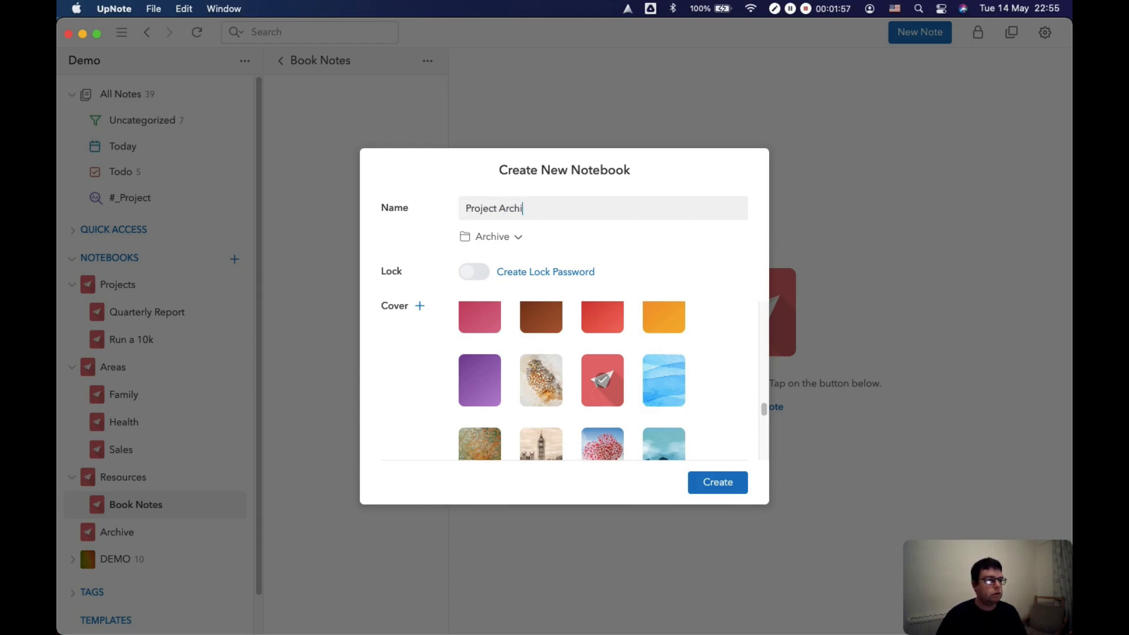
key("Return")
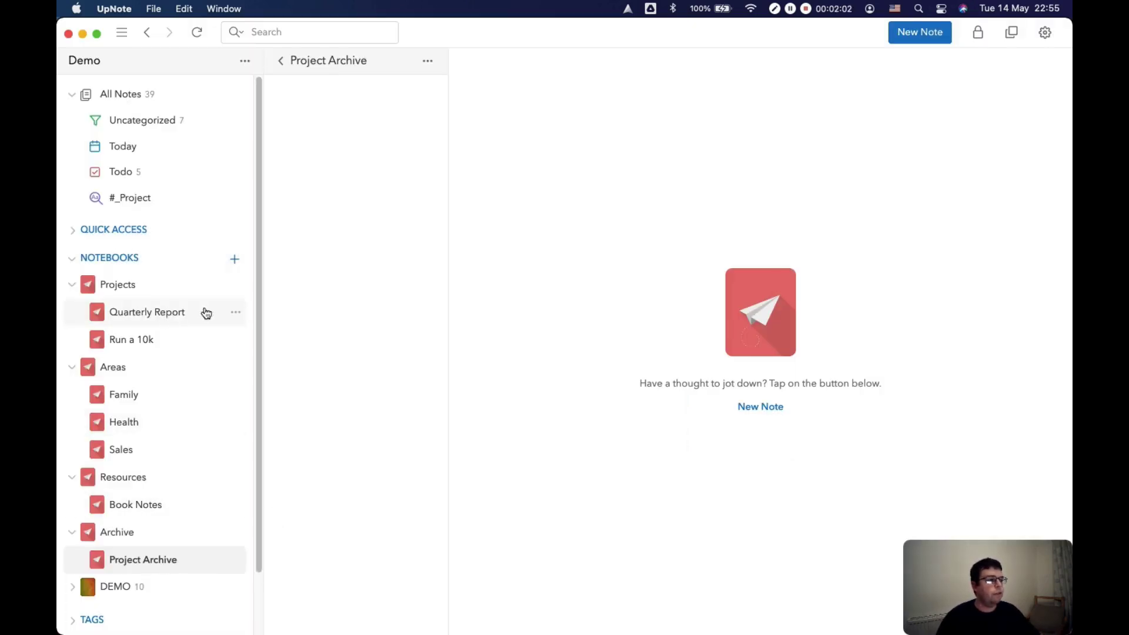
- Set Project Archive as the parent notebook of Quarterly Report
left_click(235, 316)
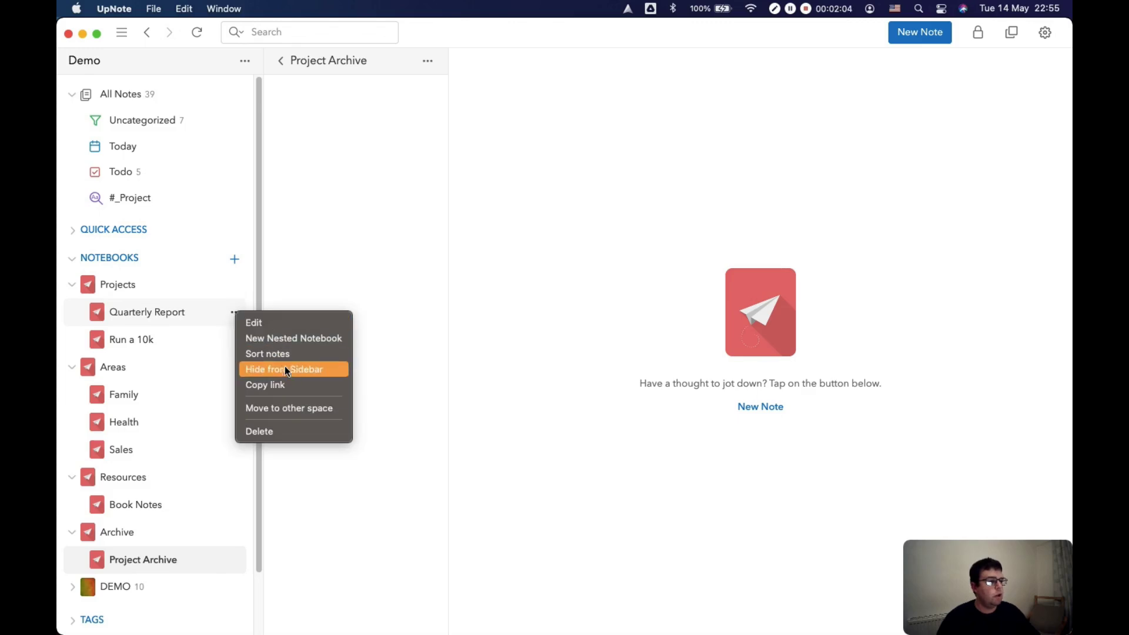
left_click(258, 322)
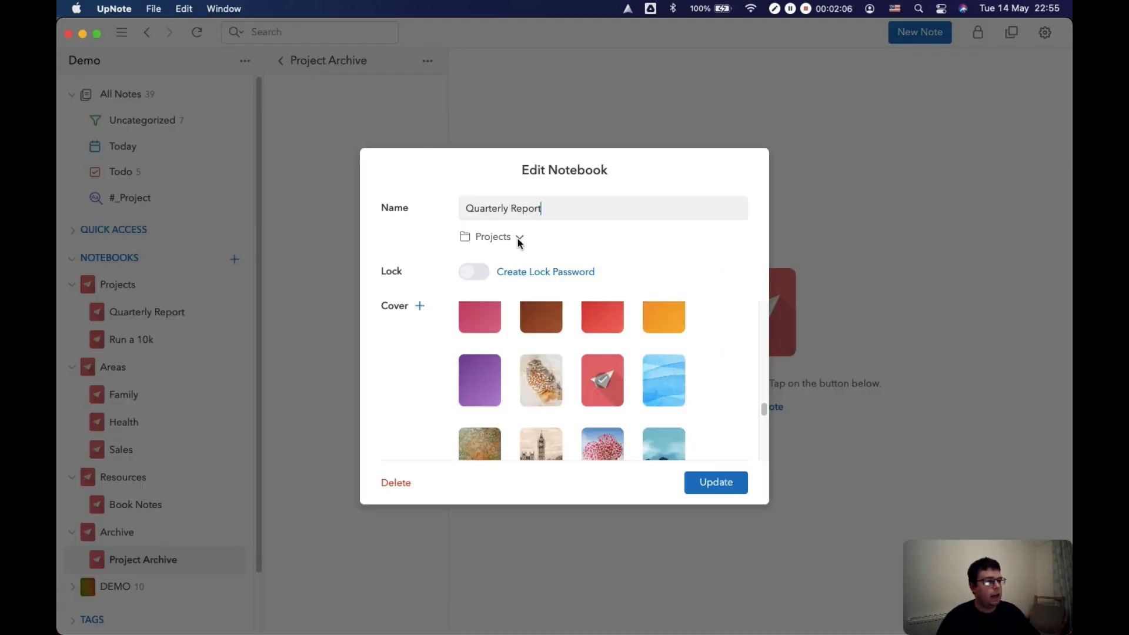
left_click(517, 236)
left_click(540, 351)
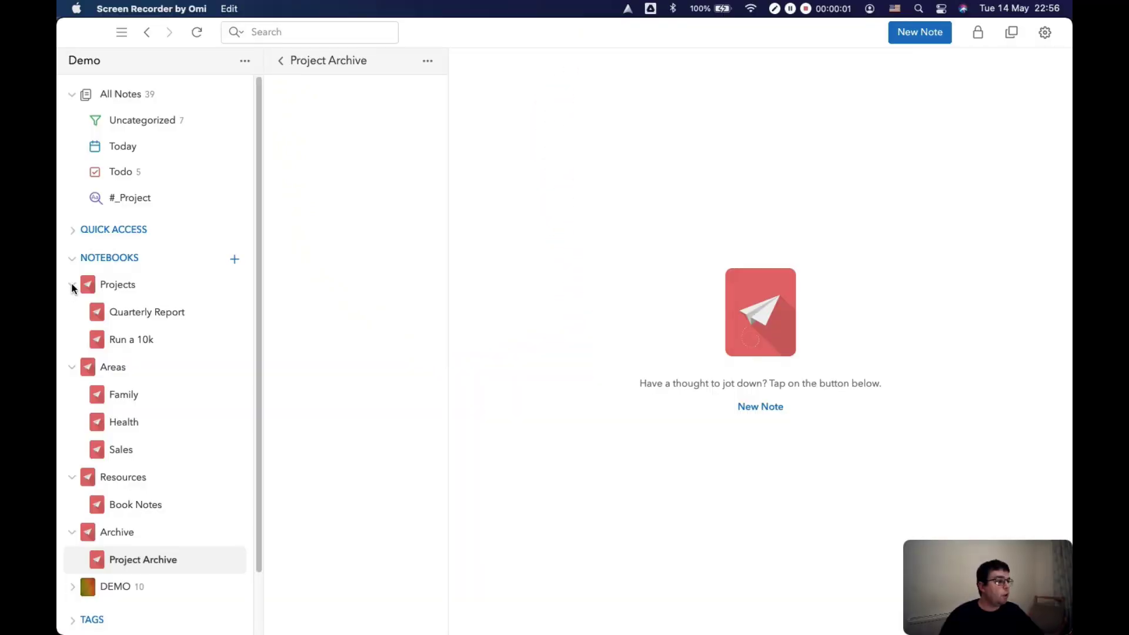
- Collapse Projects, Areas, Resources and Archive, then switch to the Edge icon library
left_click(72, 286)
left_click(72, 286)
left_click(72, 312)
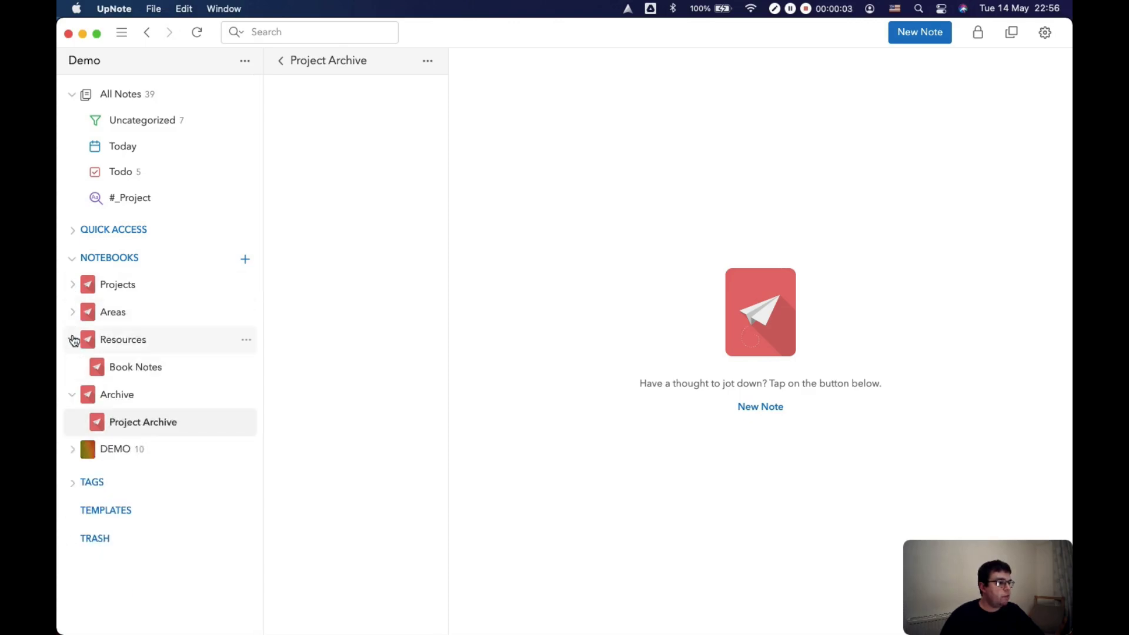
left_click(72, 340)
left_click(72, 368)
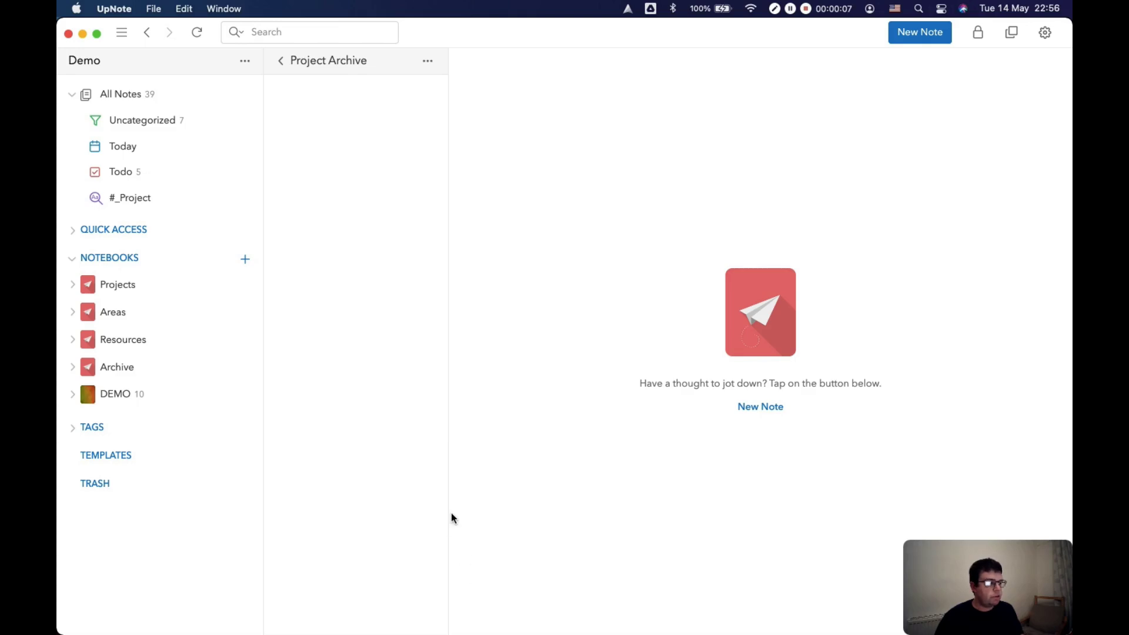
key("super+Tab")
key("super+Tab")
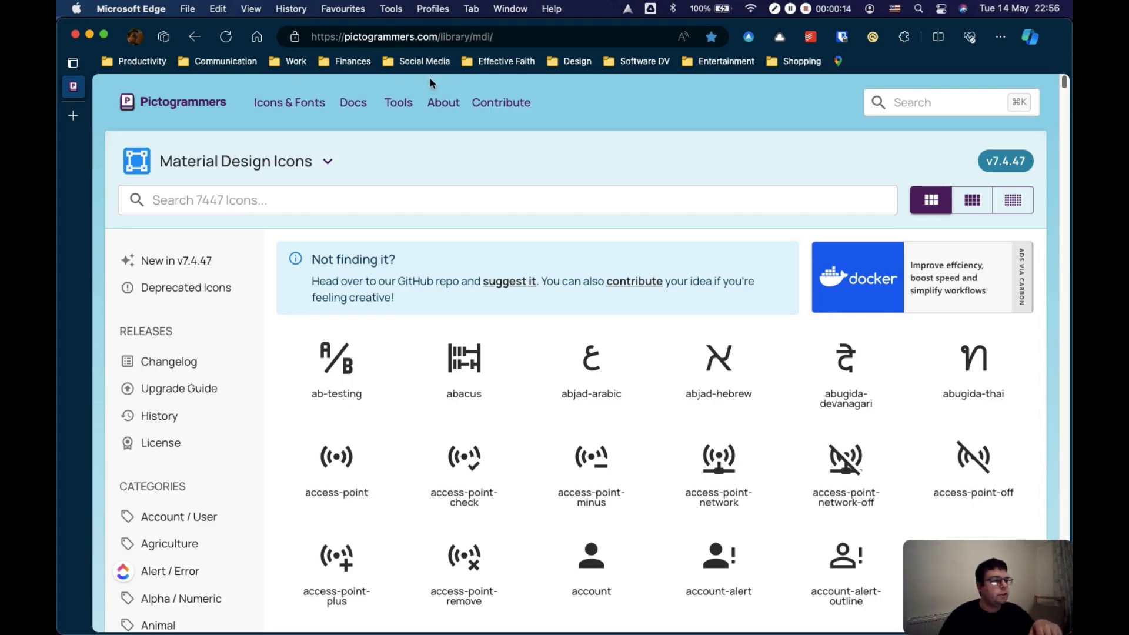
- Search the icon library for 'run' and open the run-fast icon's details
left_click(345, 198)
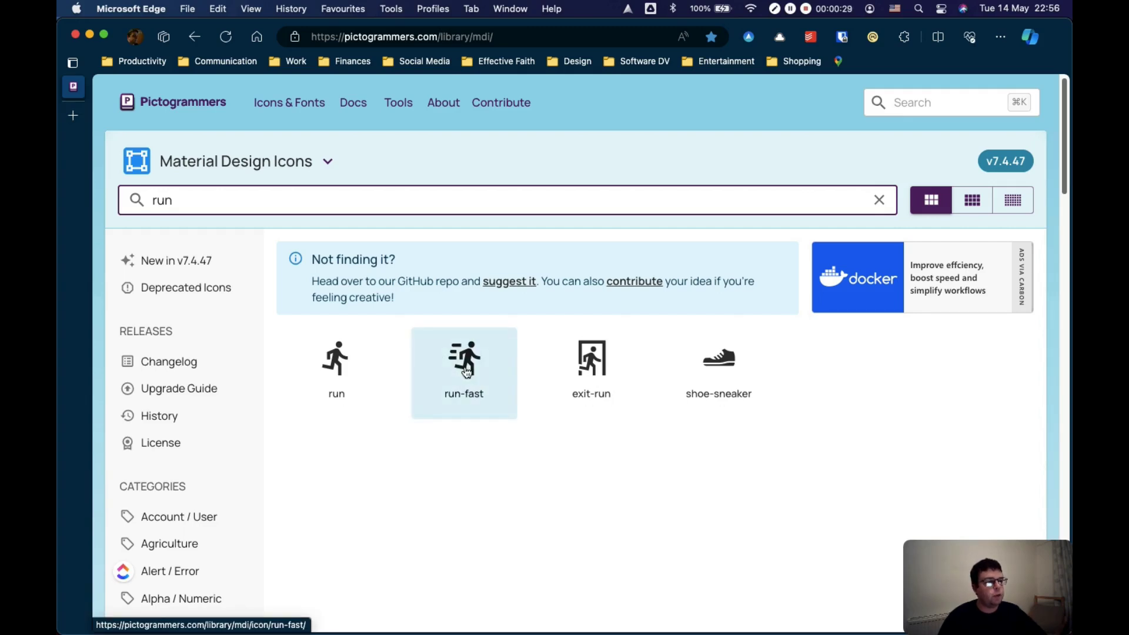
left_click(466, 371)
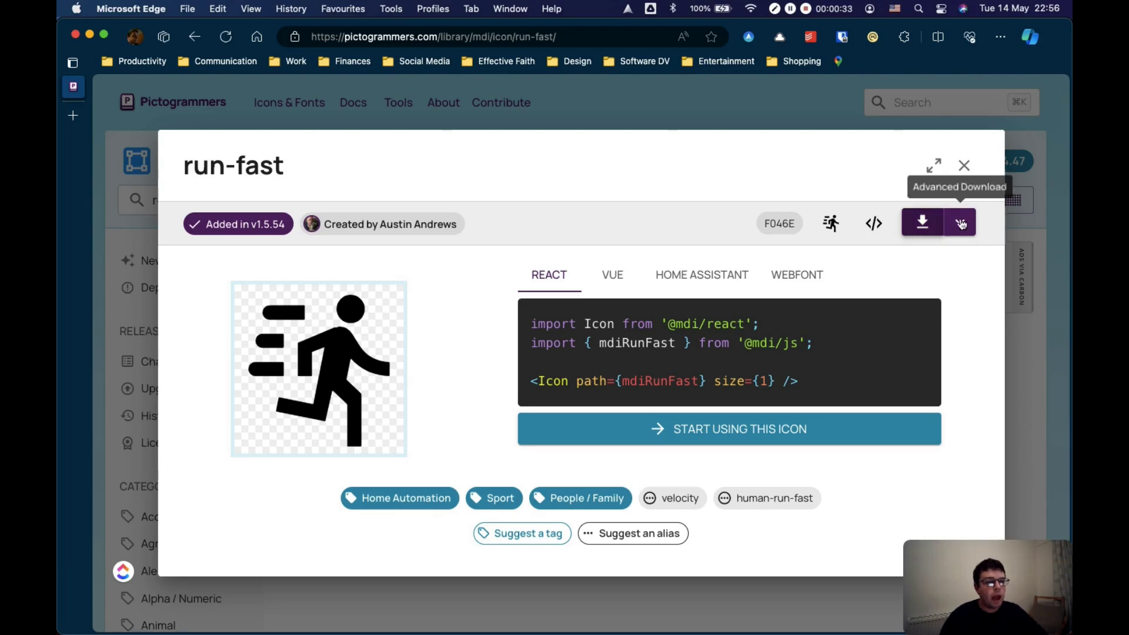
- Open Advanced PNG Export for run-fast and set padding to 2 dp
left_click(960, 223)
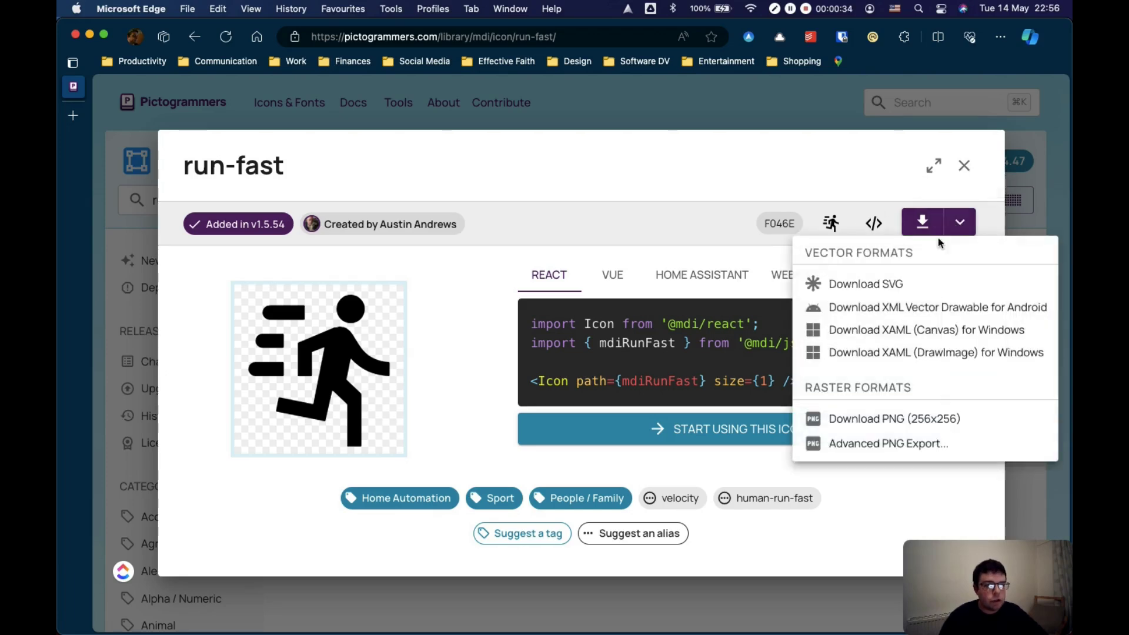
left_click(889, 445)
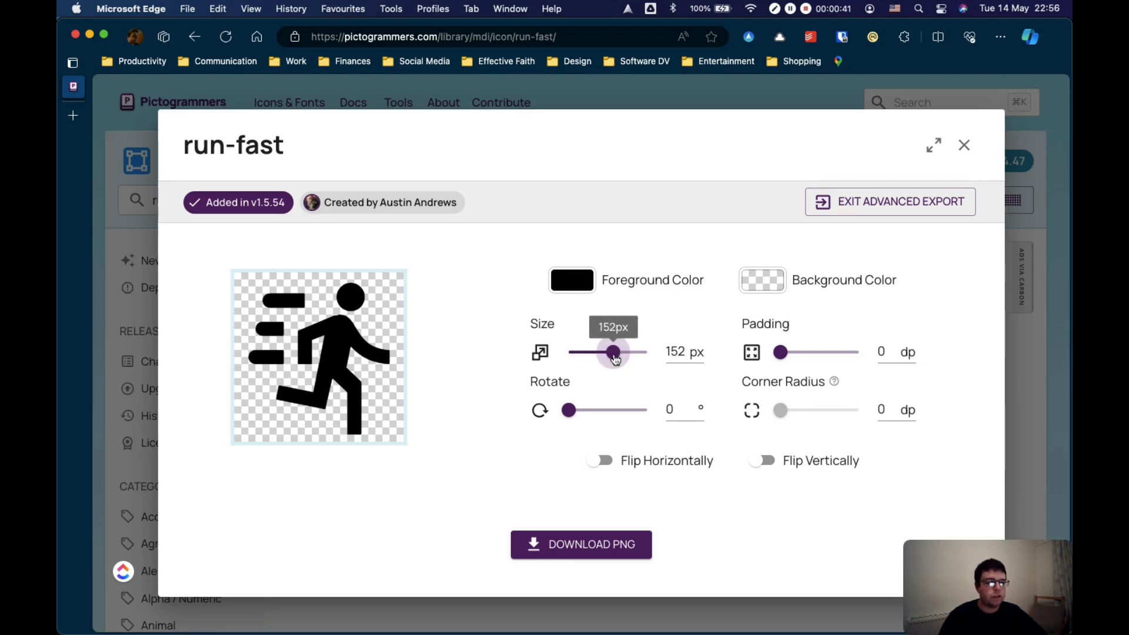
left_click_drag(783, 354, 807, 358)
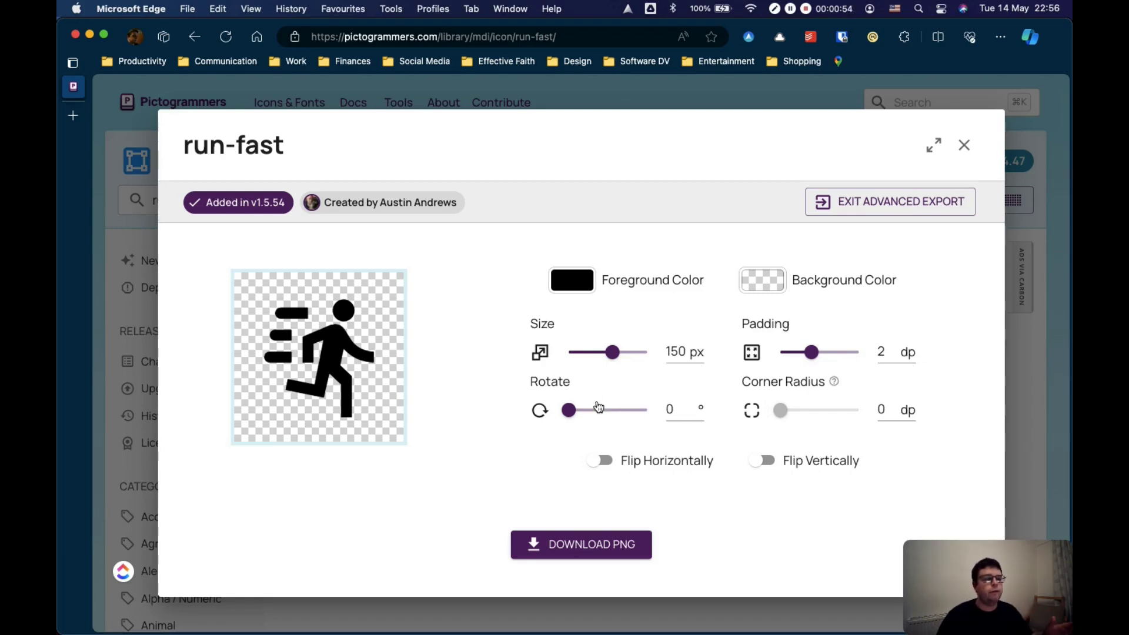
- Make the icon orange F5A623 on an orange background at 35% alpha
left_click(576, 286)
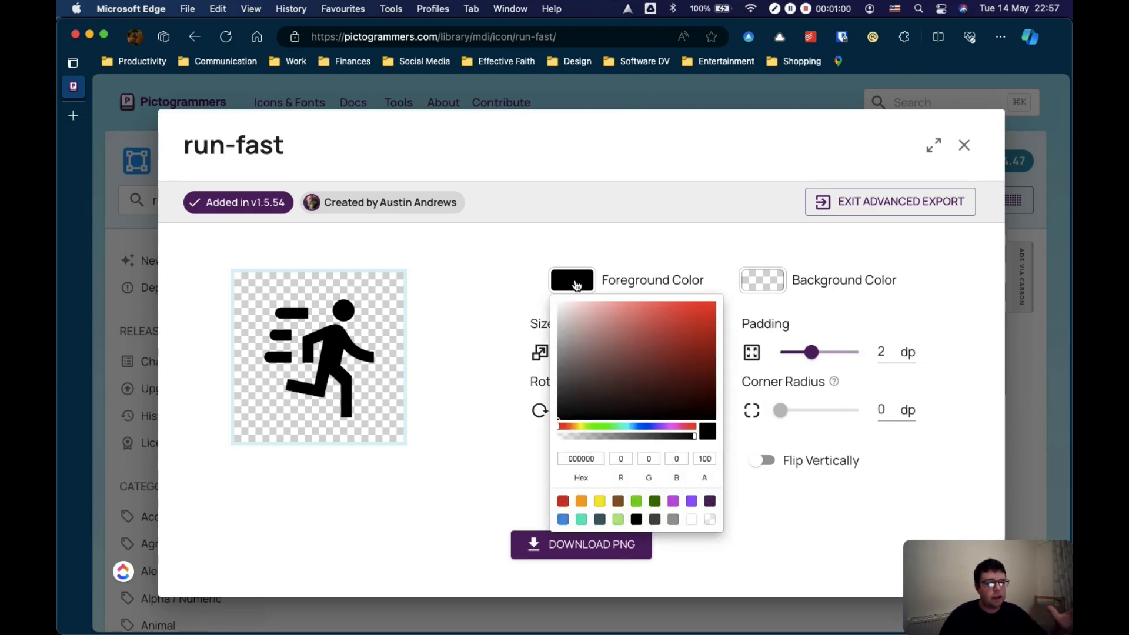
left_click(581, 500)
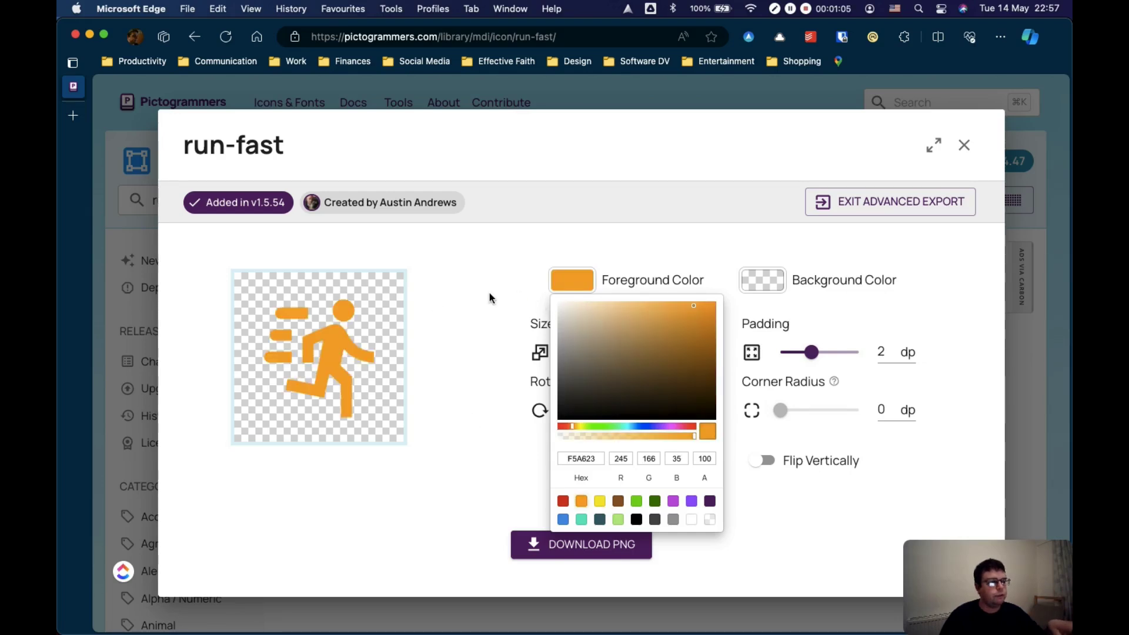
left_click(763, 282)
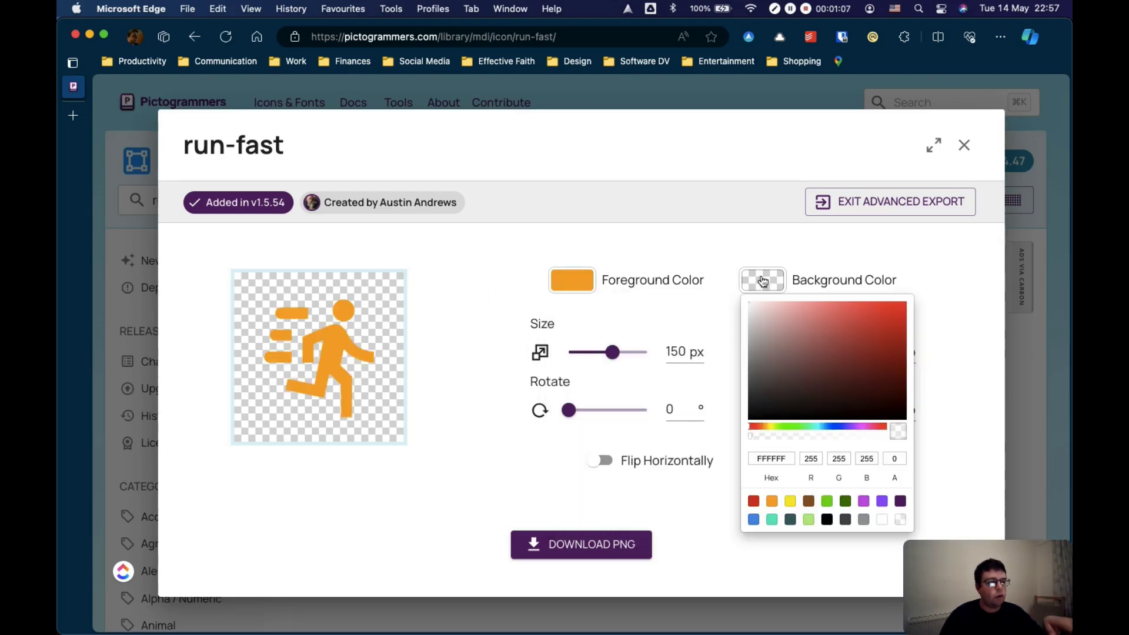
left_click(772, 501)
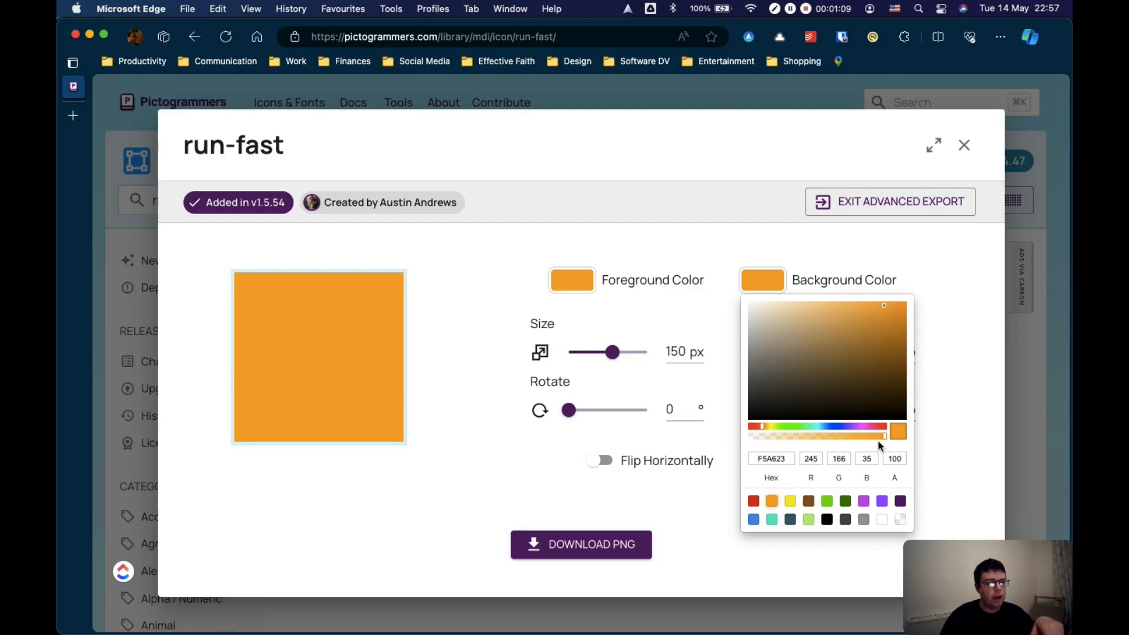
left_click_drag(870, 441, 797, 442)
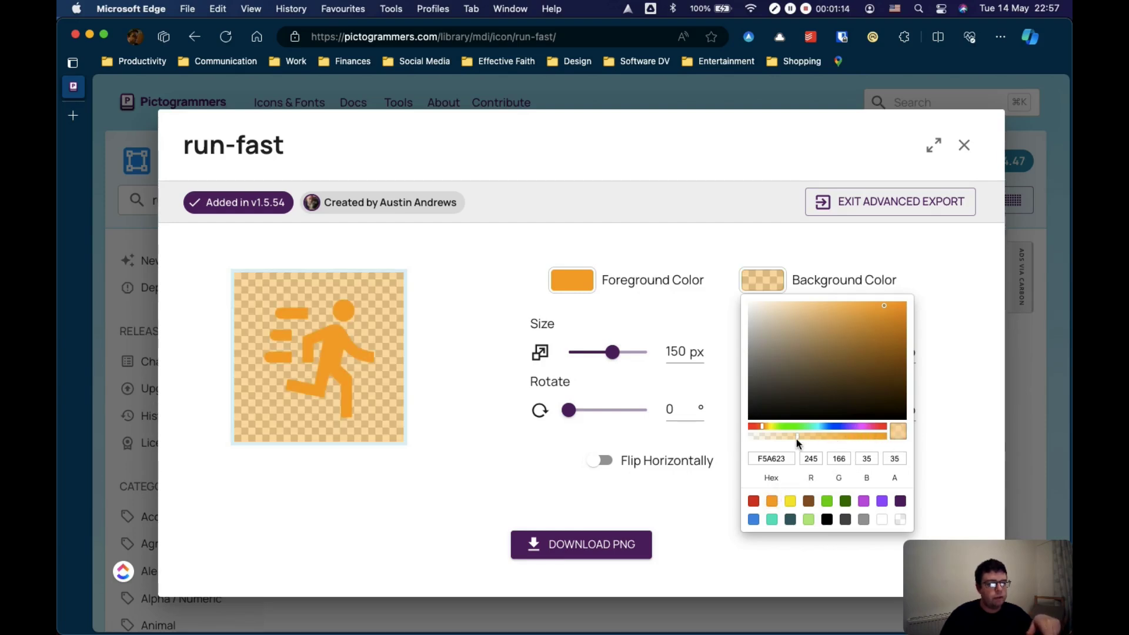
left_click(706, 509)
- Download run-fast-custom.png, set it as the Health notebook's cover, and view the notebook grid
left_click(614, 544)
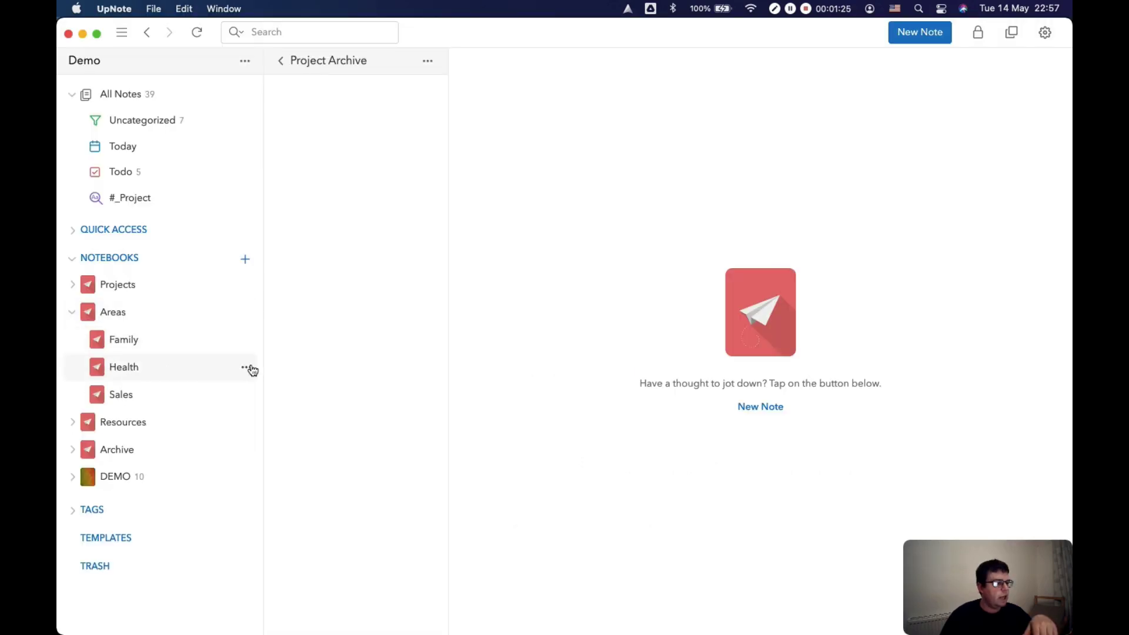
left_click(247, 368)
left_click(264, 373)
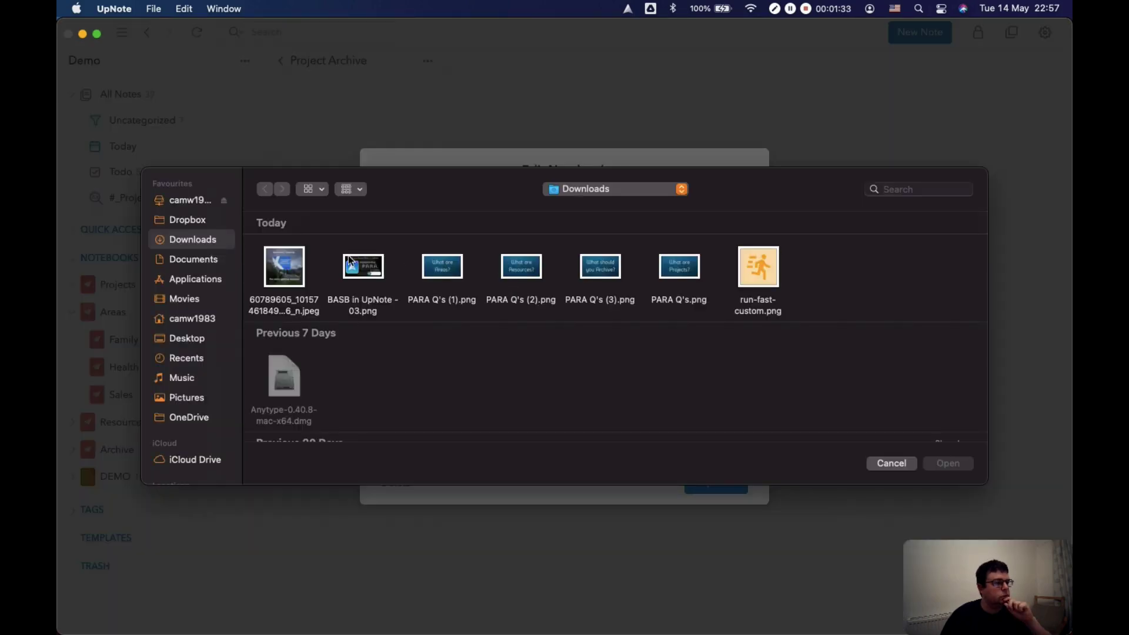
double_click(765, 267)
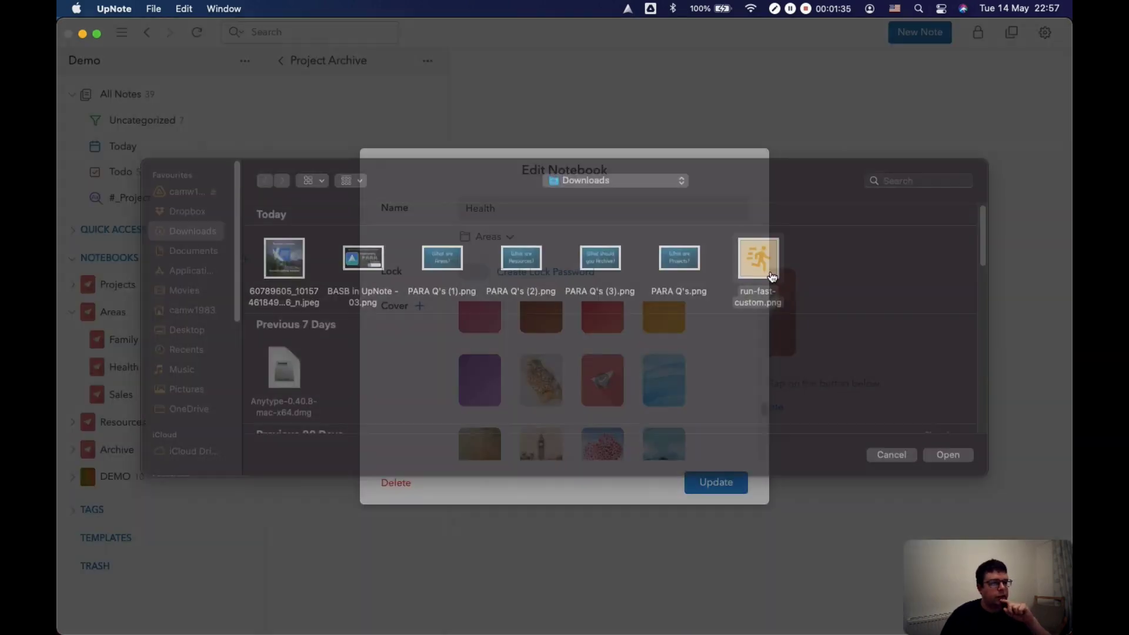
left_click(725, 494)
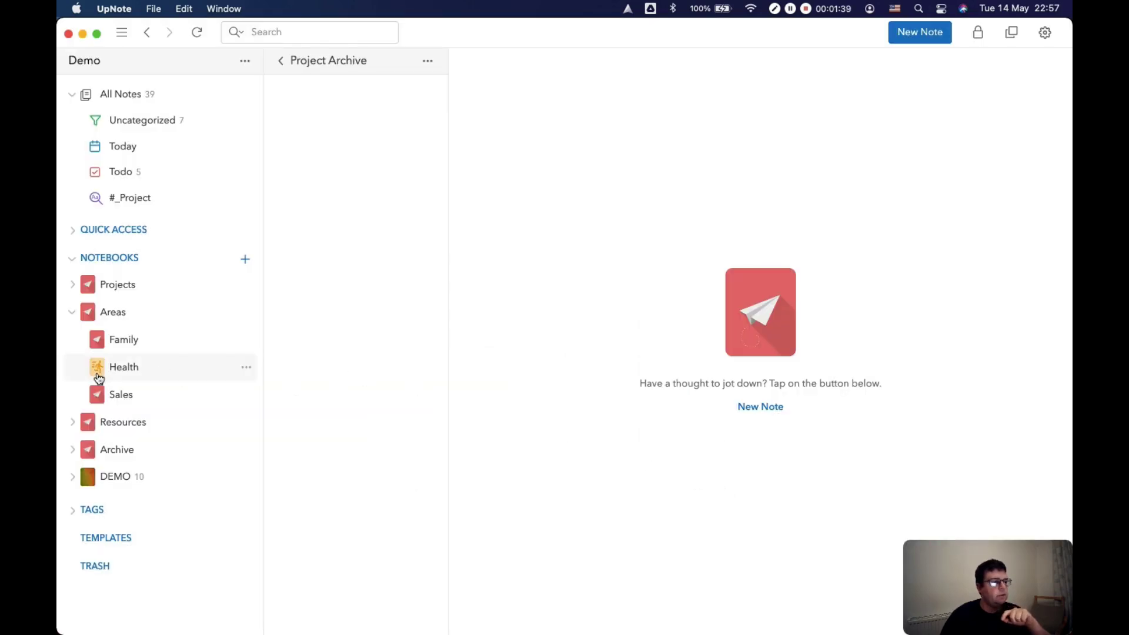
left_click(109, 260)
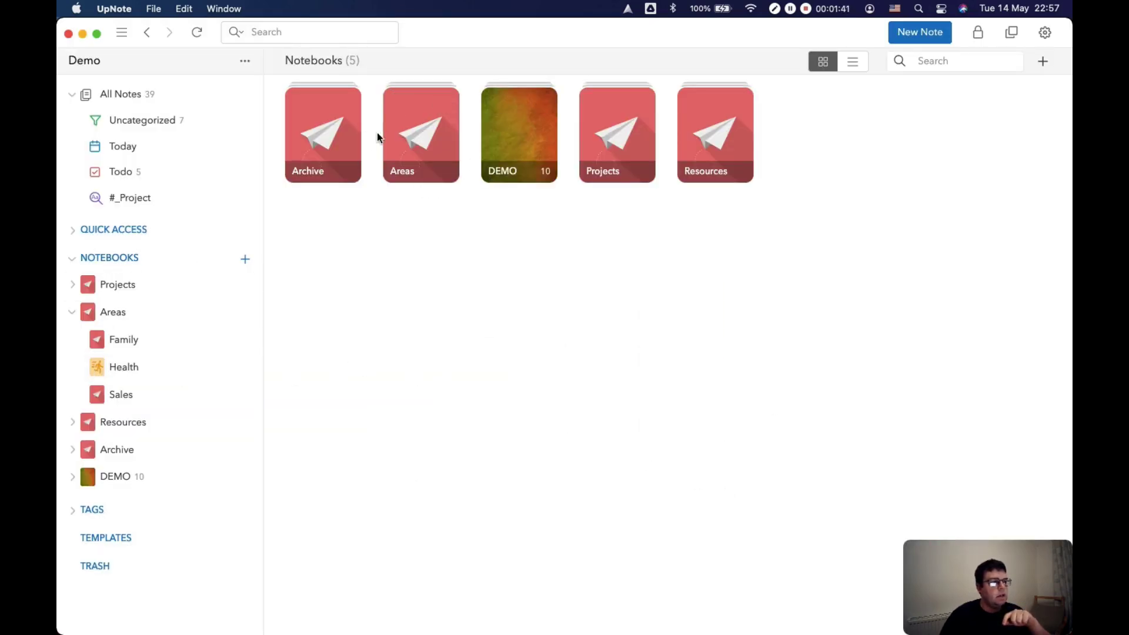
- Open the Areas notebook from the notebook cover grid
left_click(402, 106)
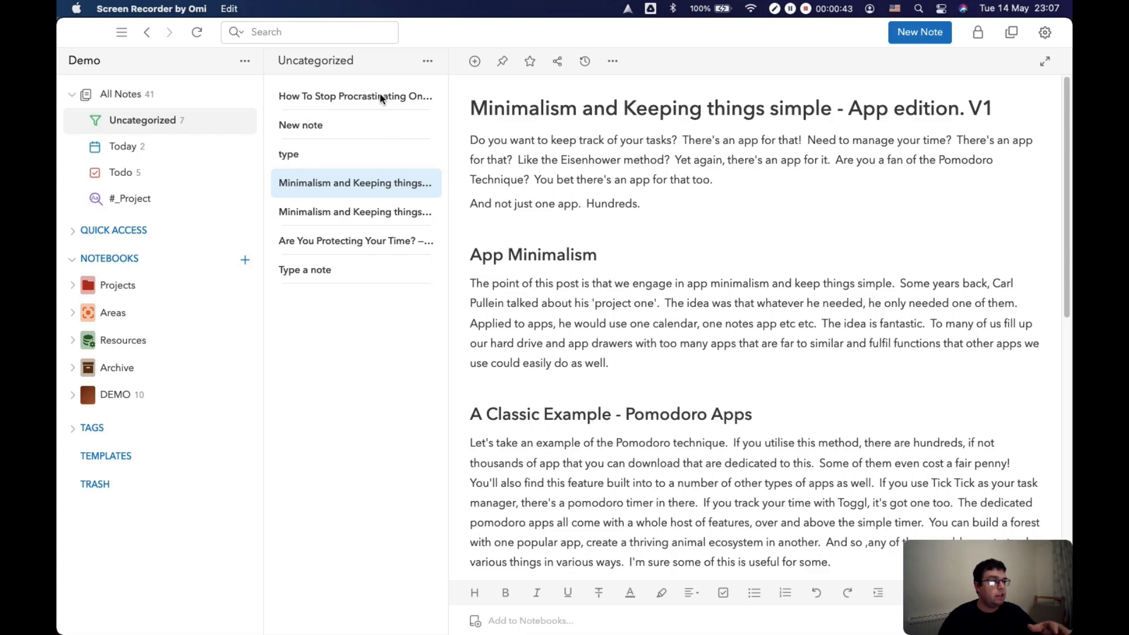
left_click(356, 97)
left_click(357, 99)
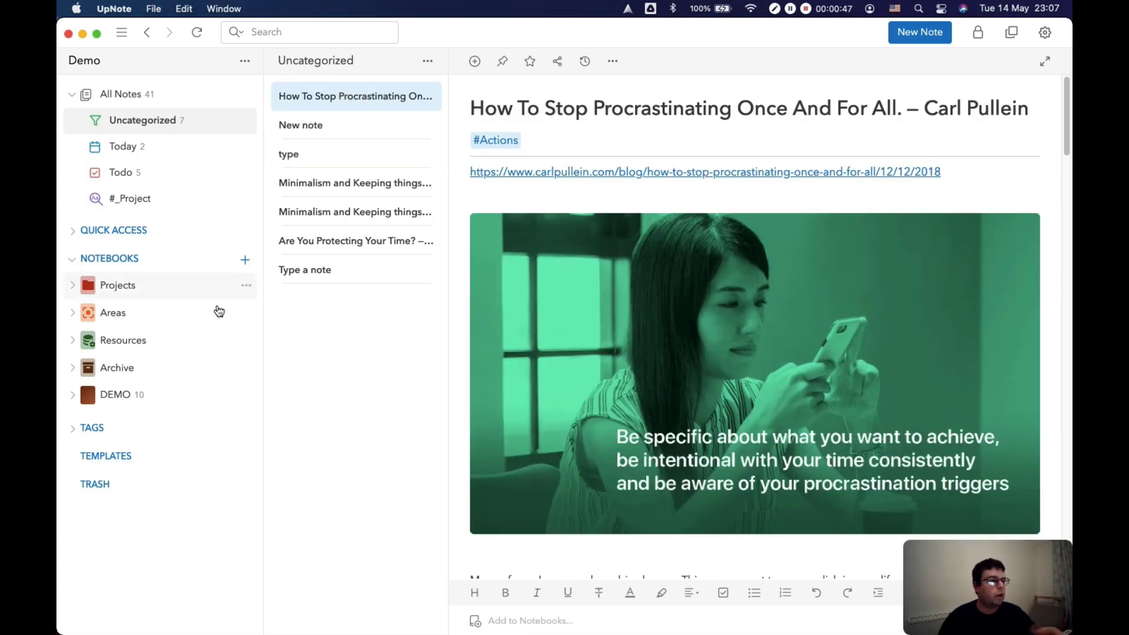
left_click(73, 341)
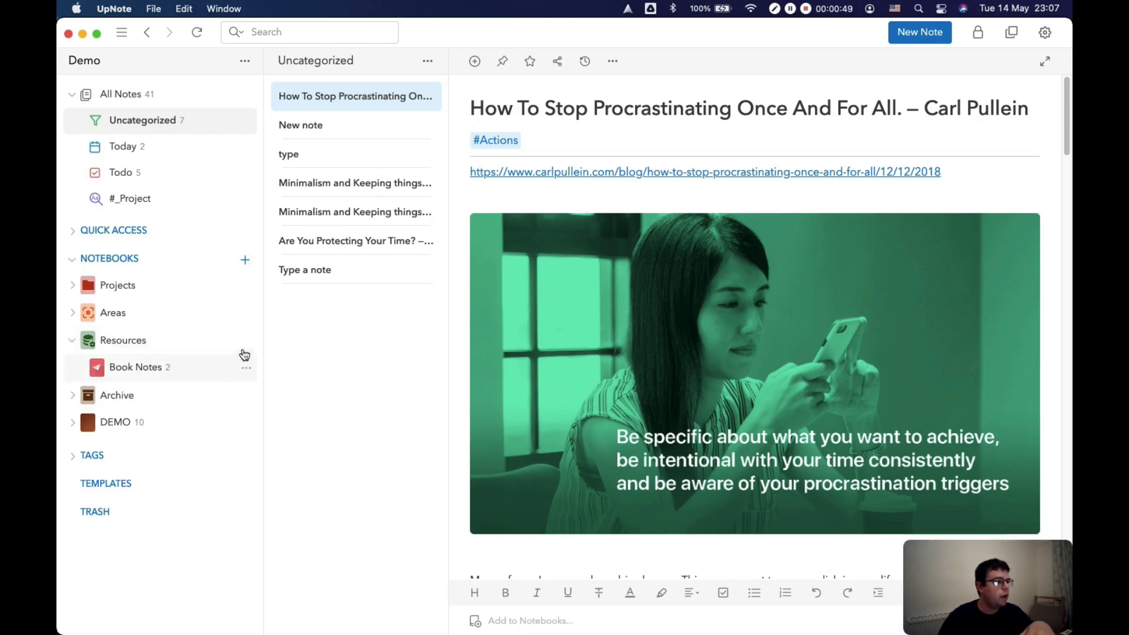
left_click(246, 341)
left_click(282, 370)
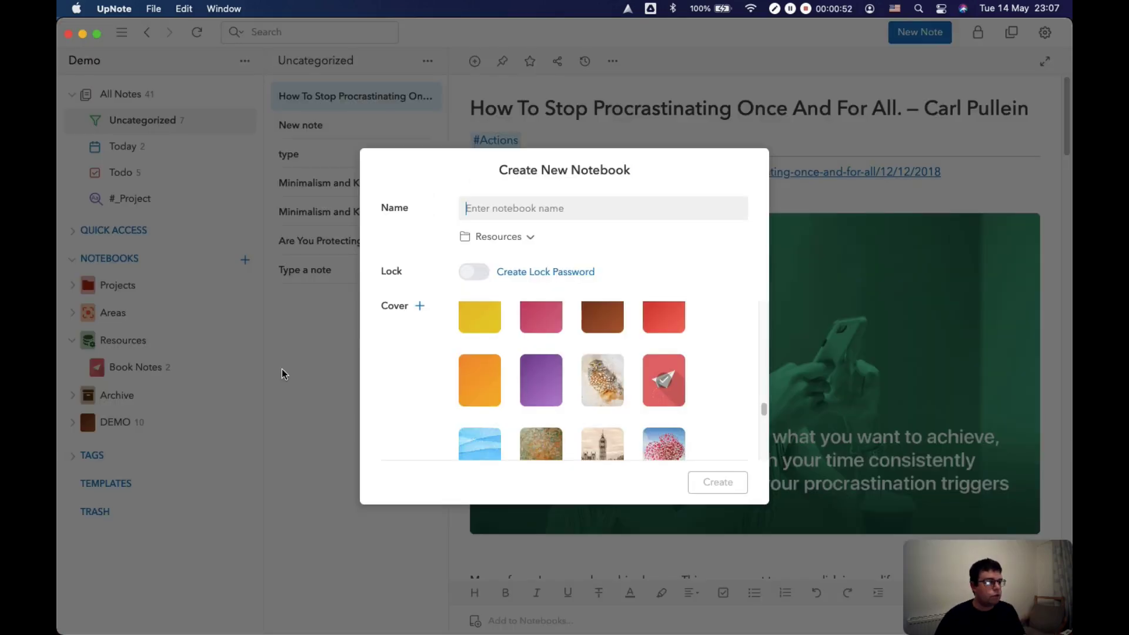
type("Article")
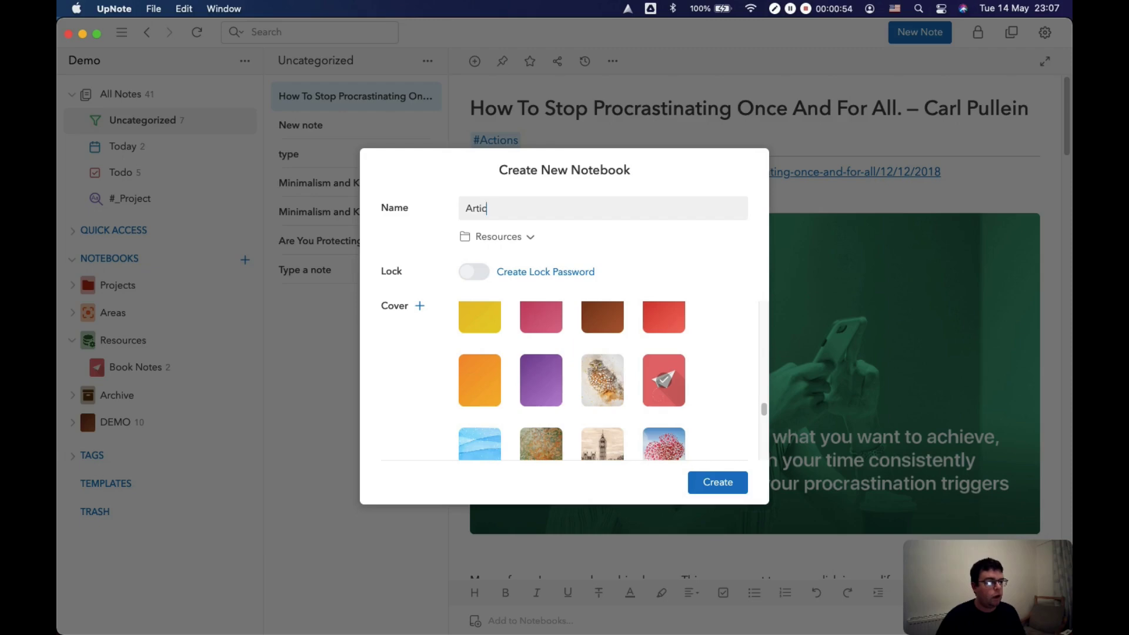
type("s")
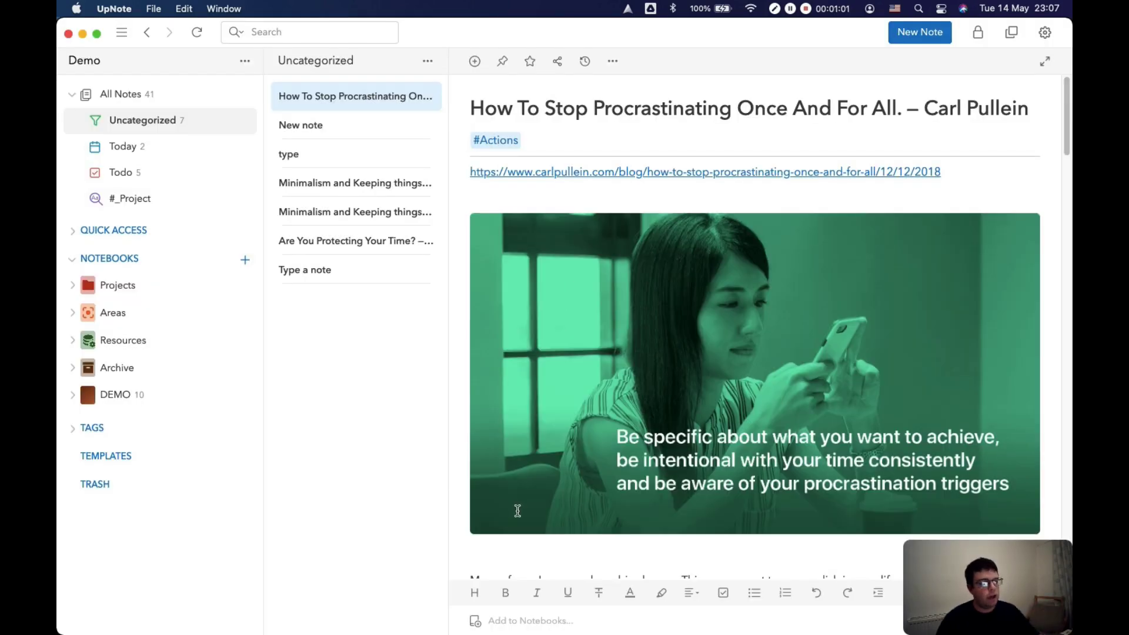
left_click(514, 626)
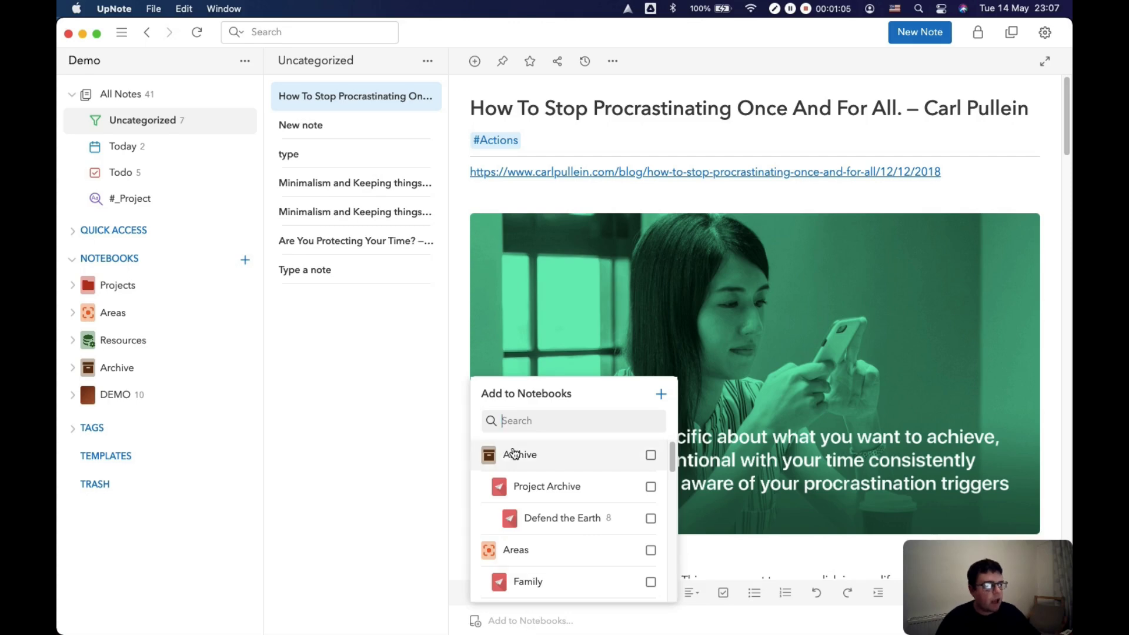
type("artic")
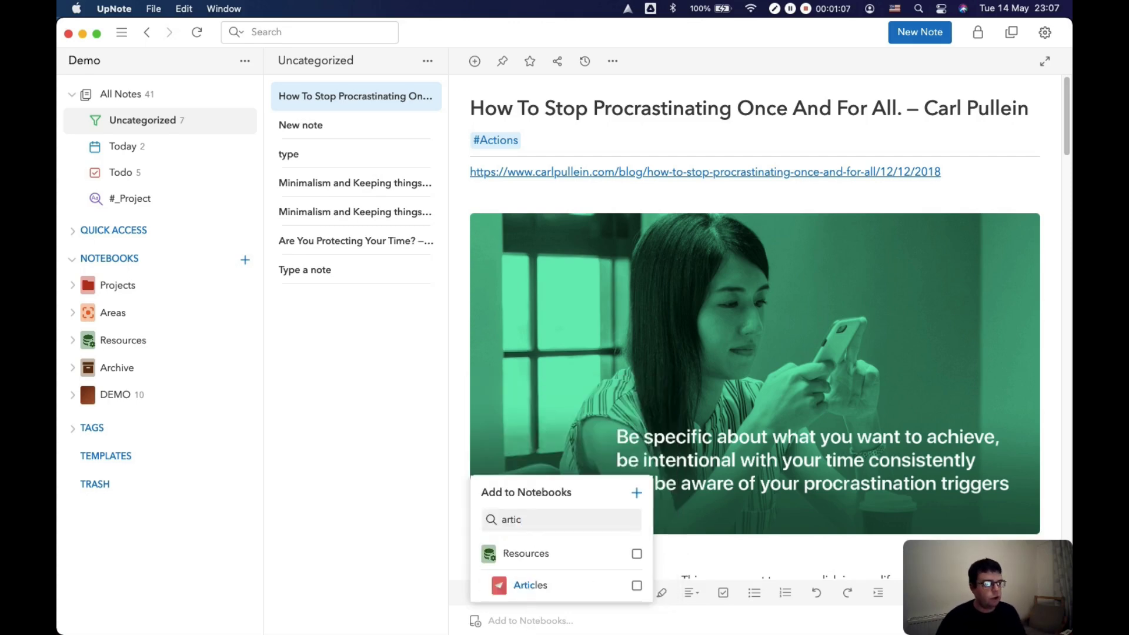
left_click(596, 592)
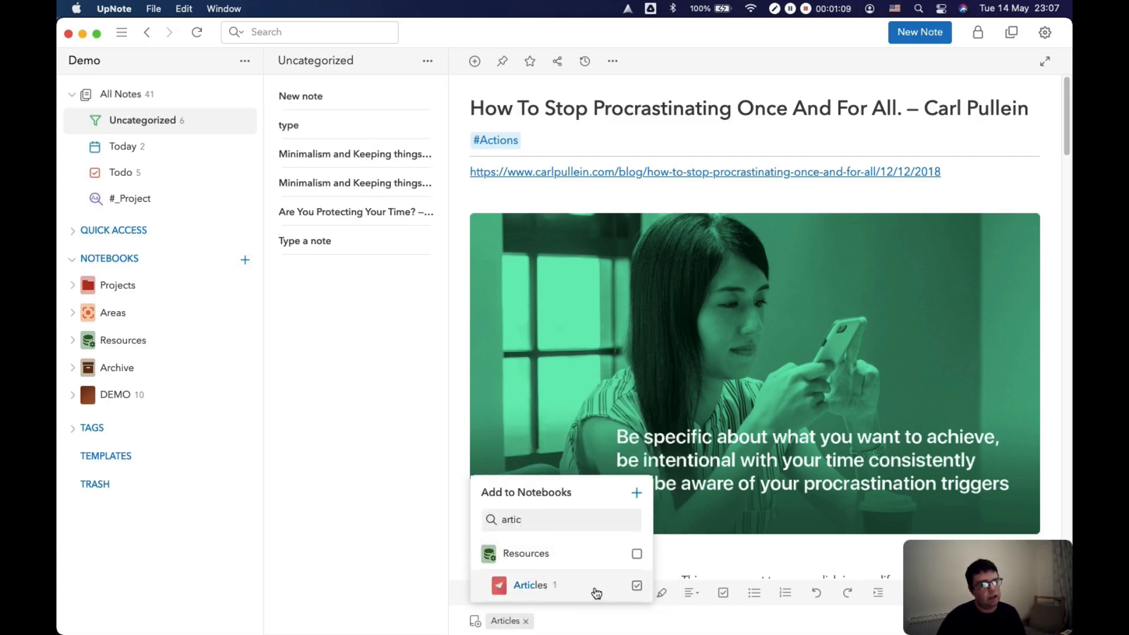
left_click(595, 592)
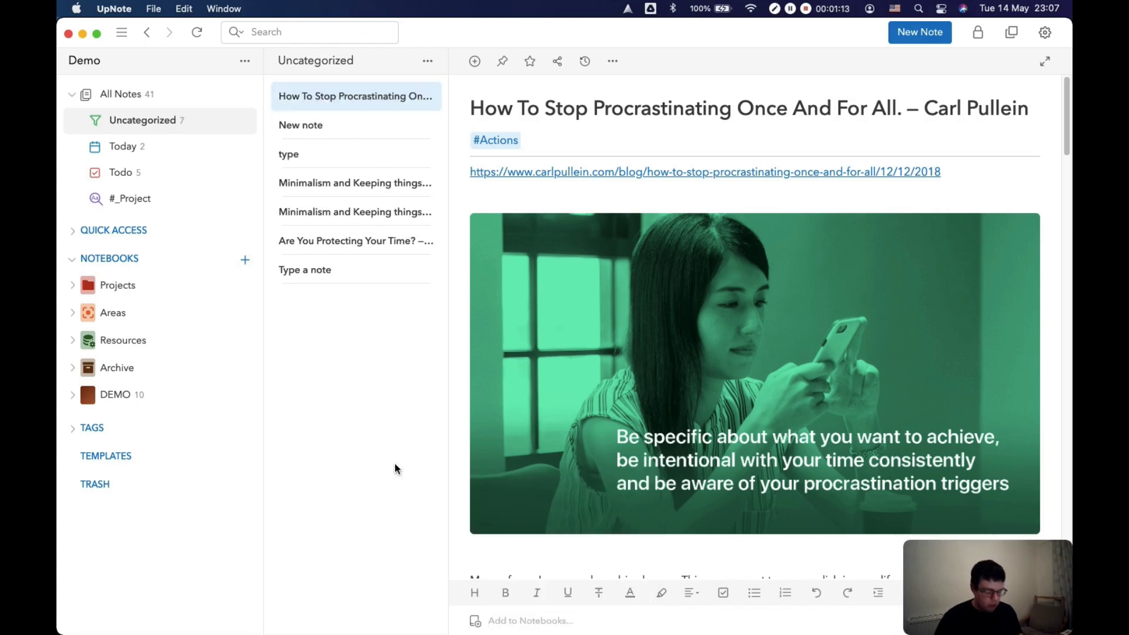
key("super+shift+m")
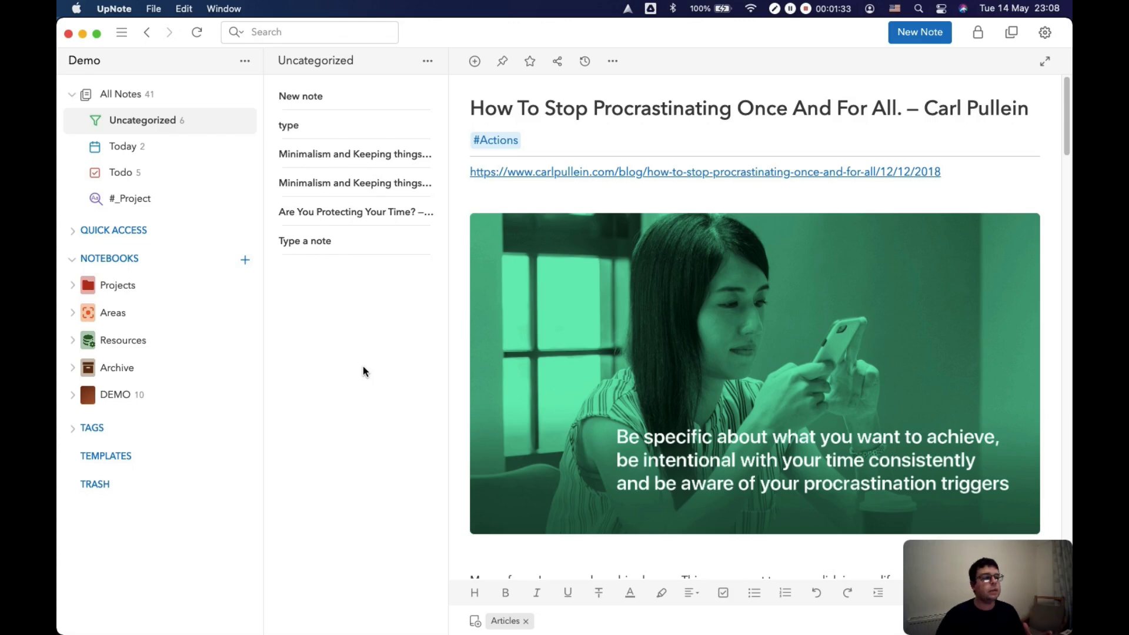
- Open the second Minimalism note and add it to Project Archive
left_click(383, 191)
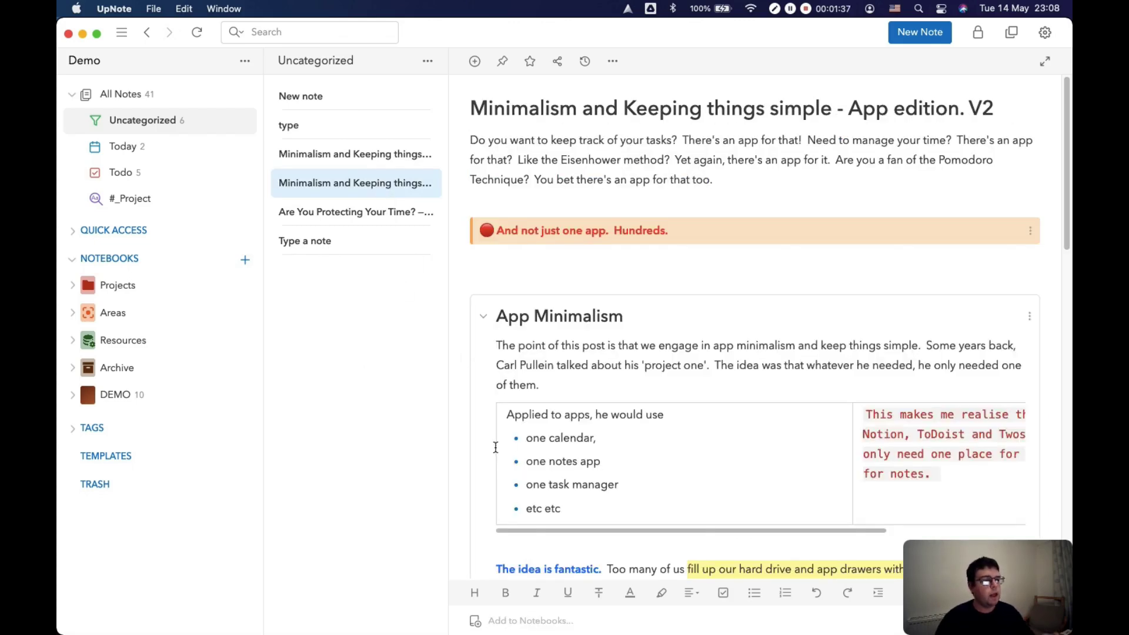
left_click(507, 621)
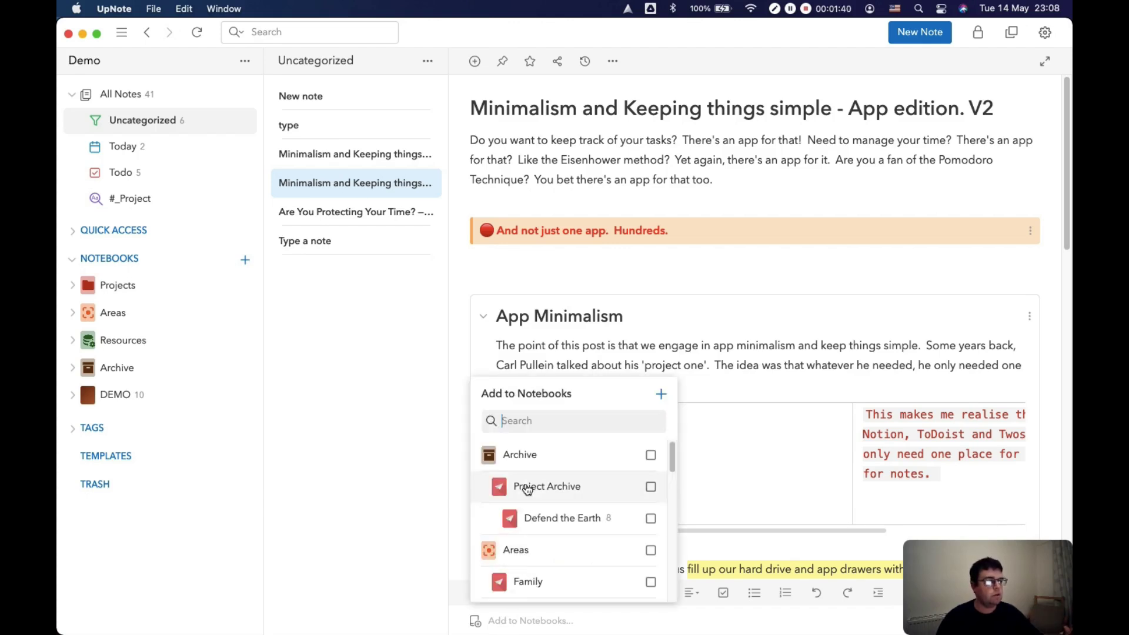
left_click(562, 458)
left_click(552, 457)
left_click(569, 497)
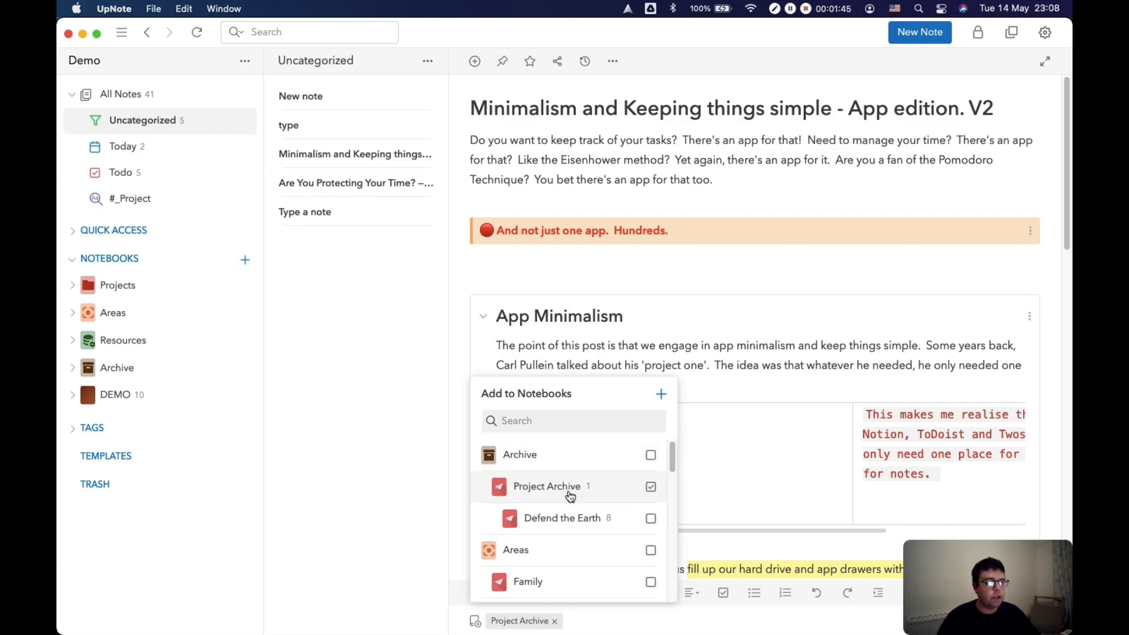
- Also add the note to Health and Build a Second Brain
scroll(569, 494, "down", 3)
left_click(555, 461)
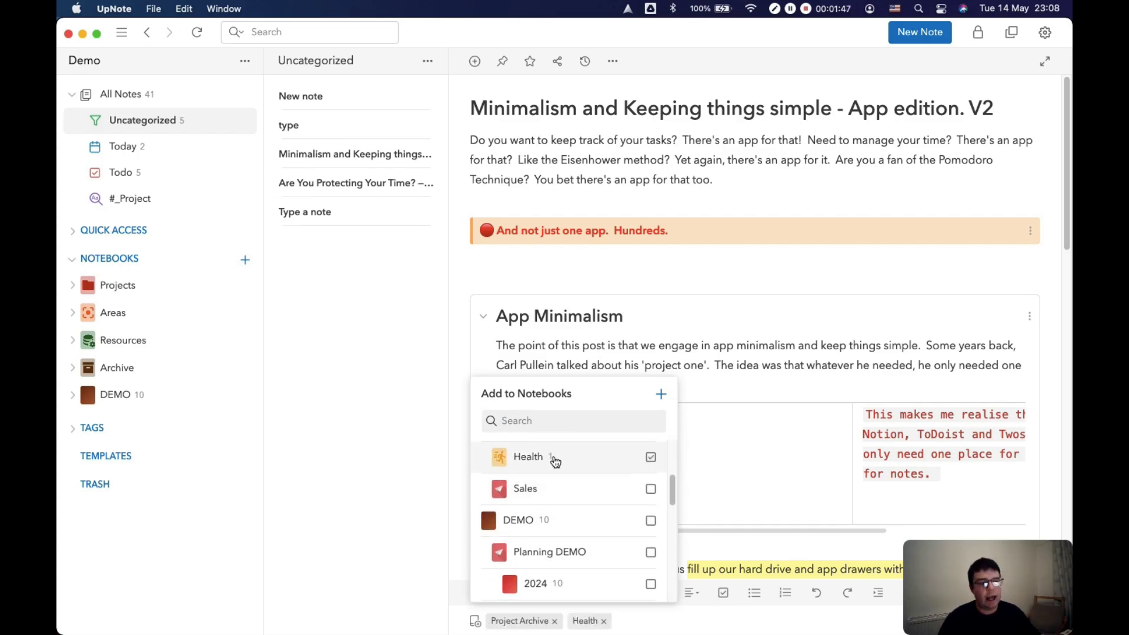
scroll(565, 487, "down", 5)
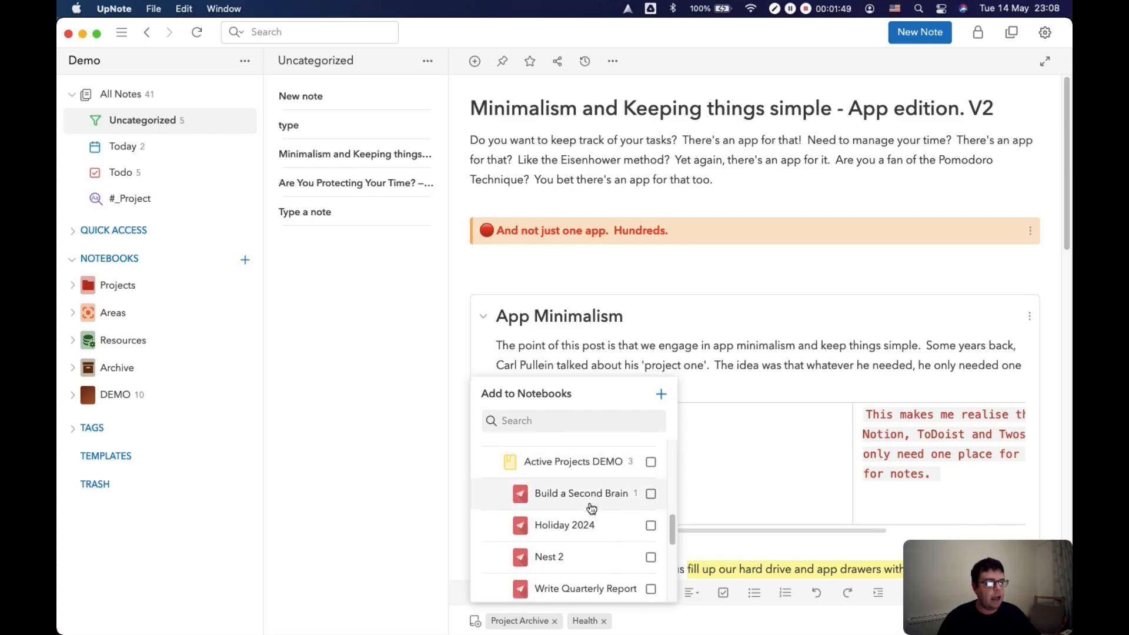
scroll(589, 509, "up", 1)
left_click(594, 516)
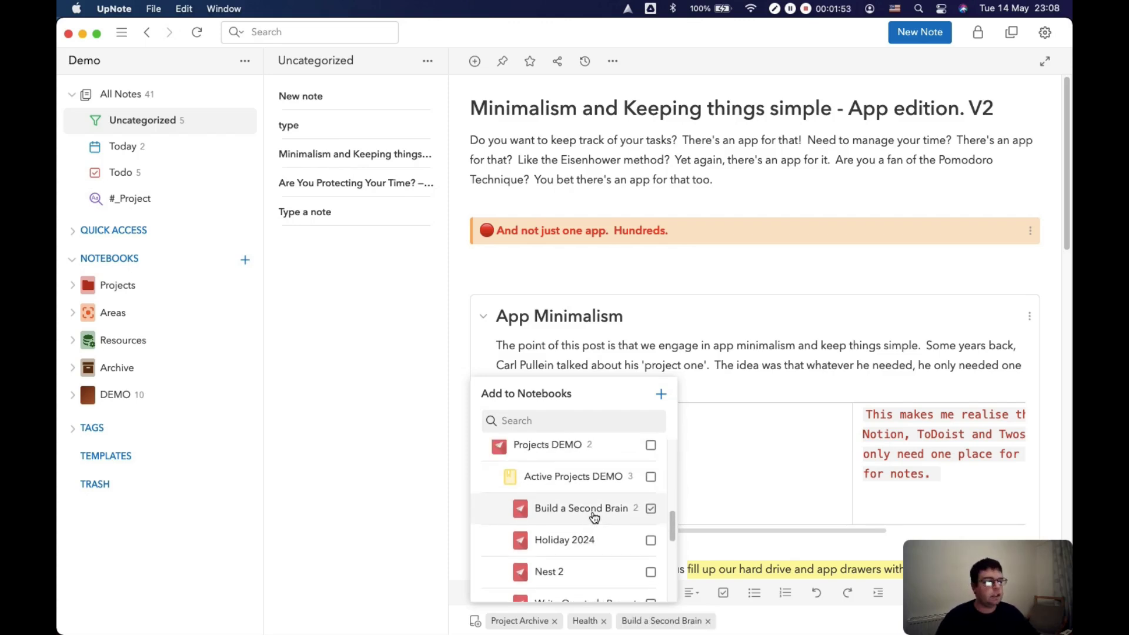
scroll(594, 518, "down", 5)
left_click(406, 414)
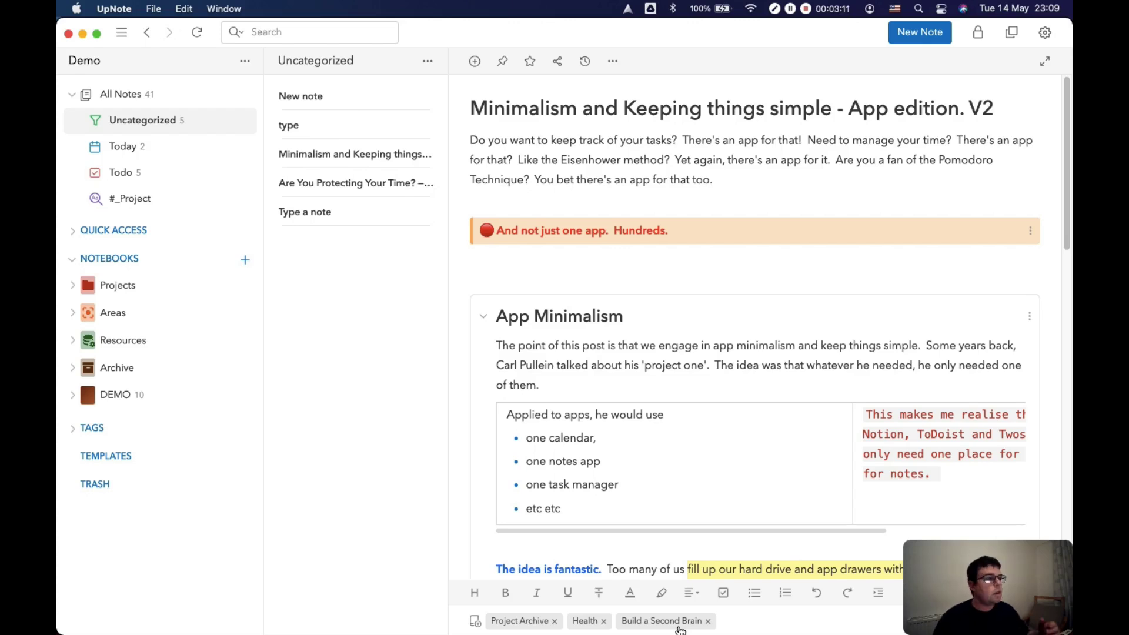
left_click(73, 285)
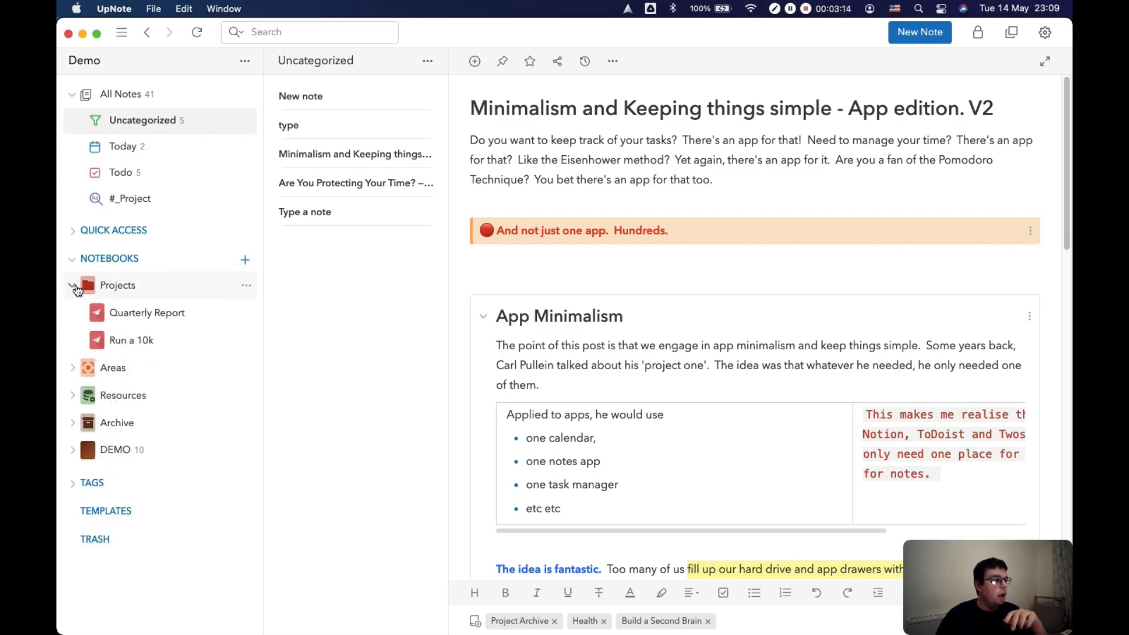
- Add a nested notebook named New Project under Projects
left_click(244, 285)
left_click(278, 311)
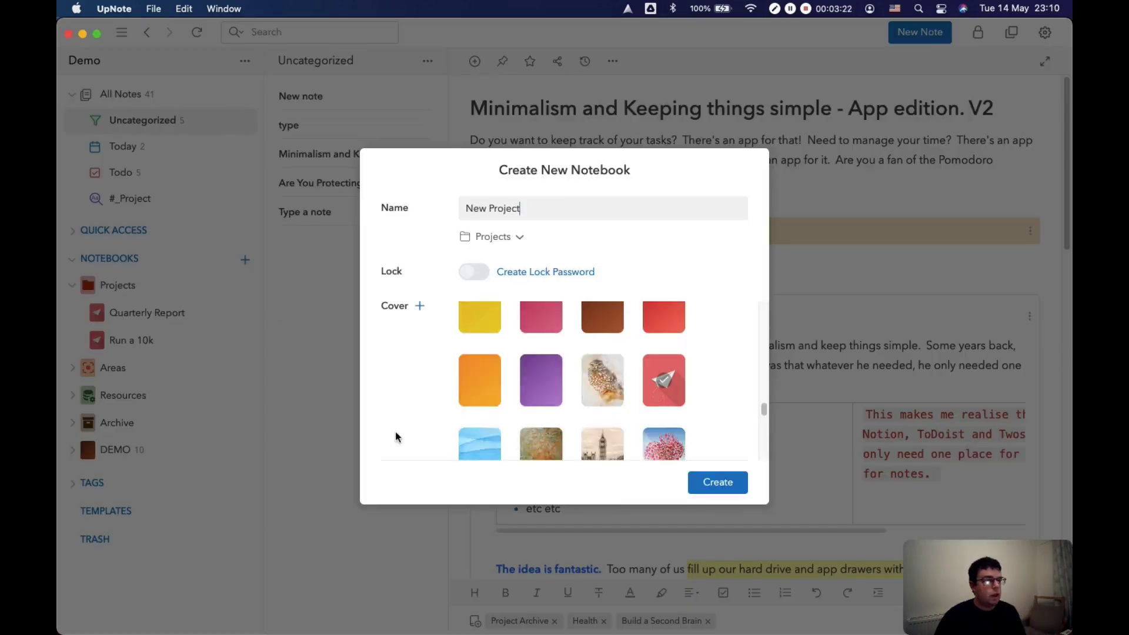
key("Return")
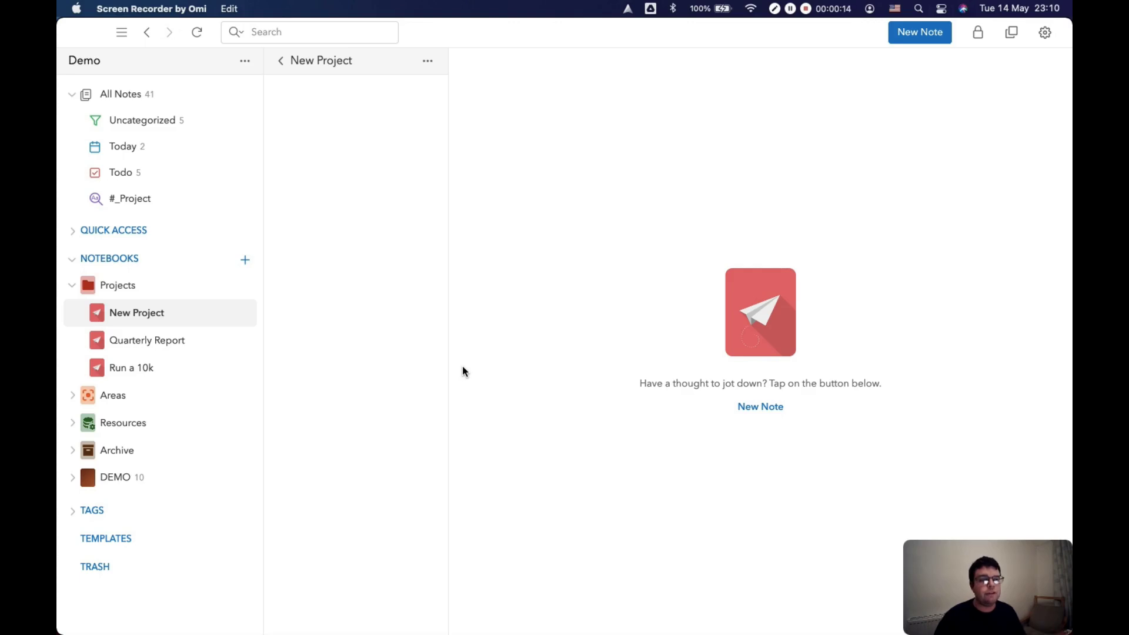
- Open Archive > Project Archive > Defend the Earth and select Weapon Requisitions and Mjölnir - Wikipedia
left_click(76, 448)
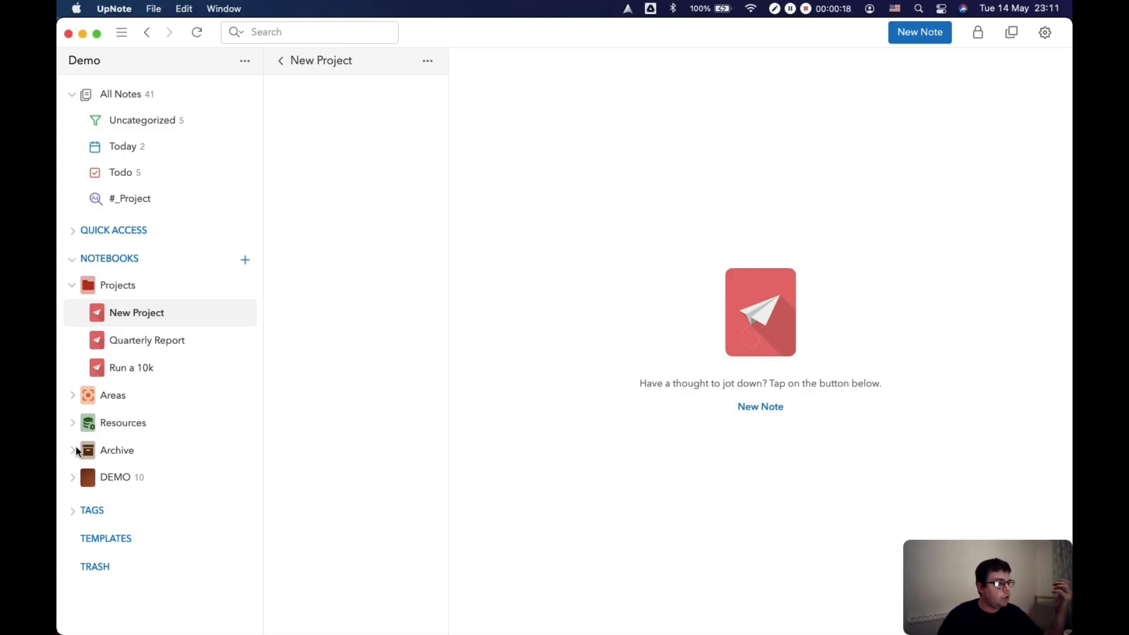
left_click(76, 448)
left_click(81, 477)
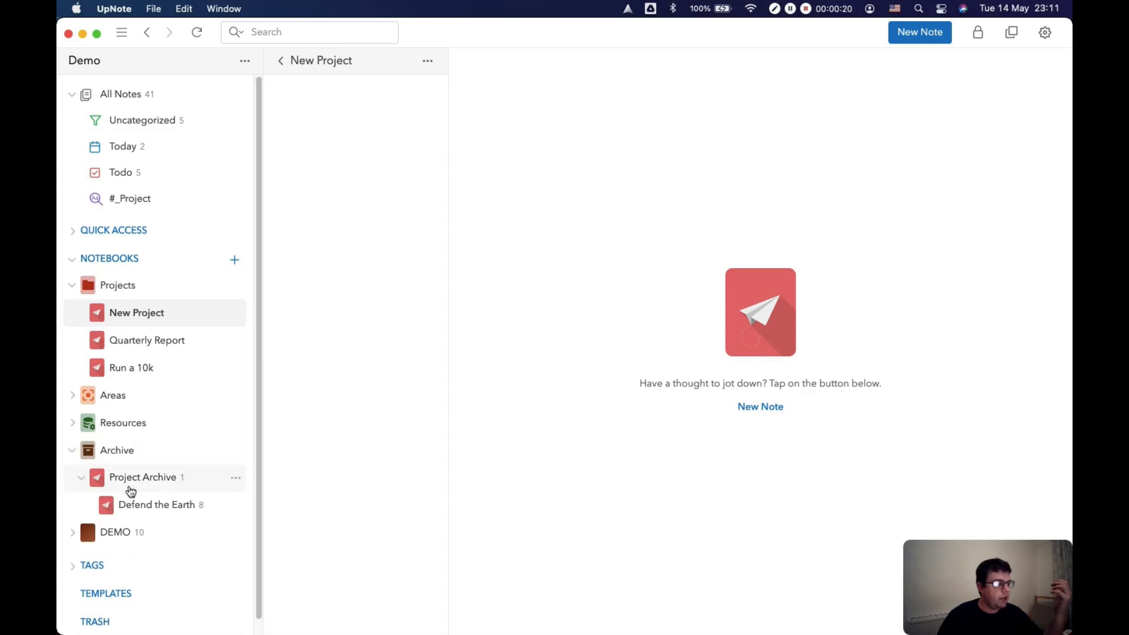
left_click(149, 504)
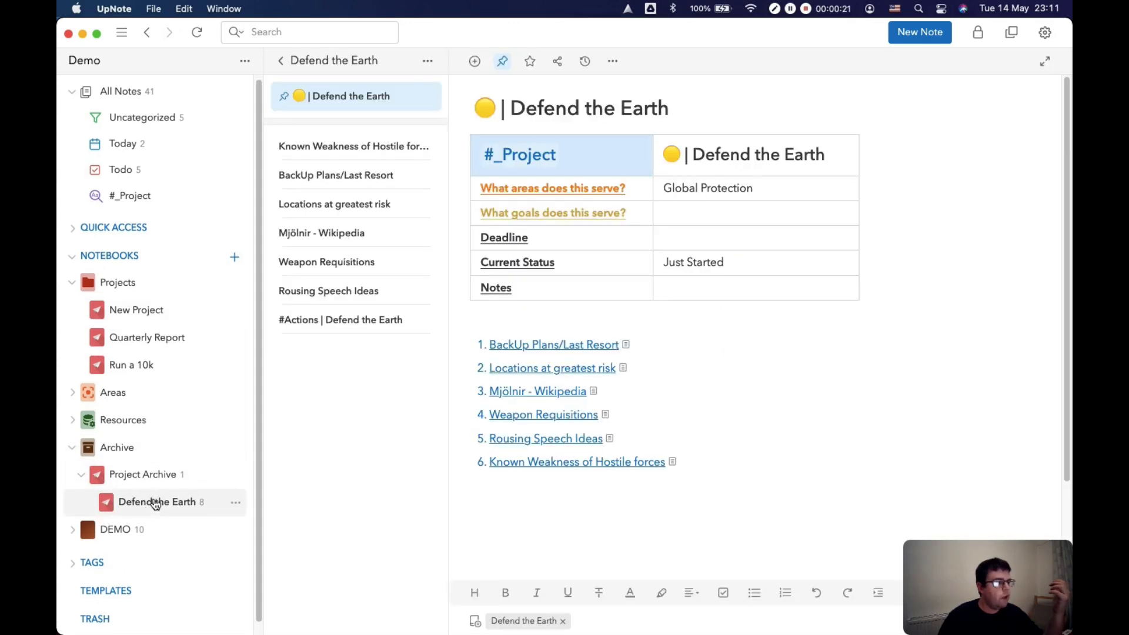
left_click(338, 266)
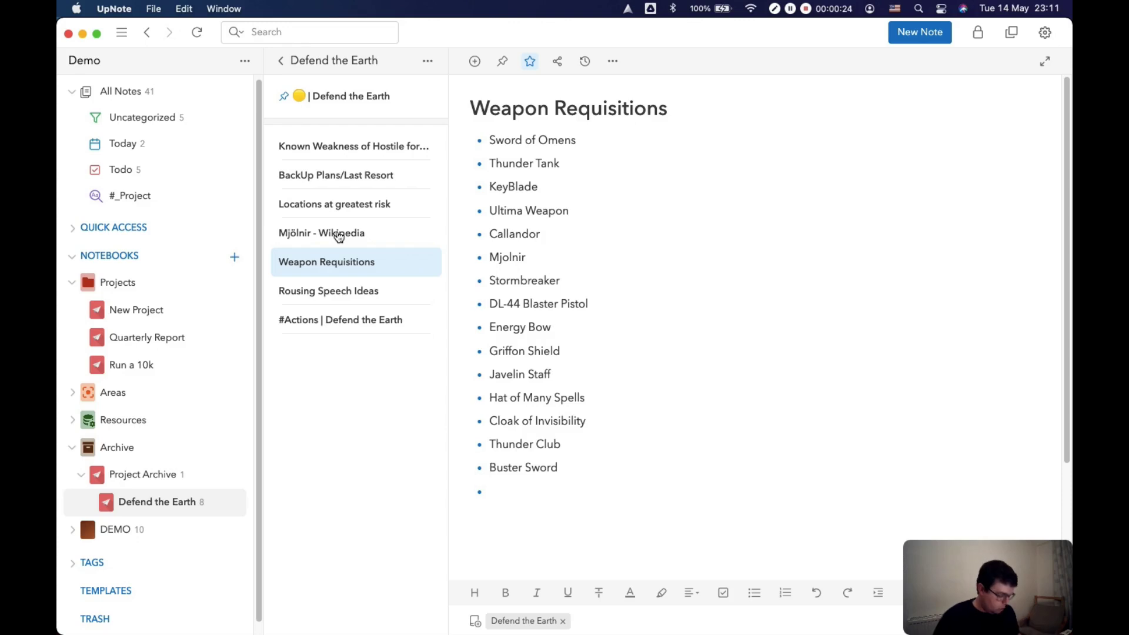
left_click(339, 236, "shift")
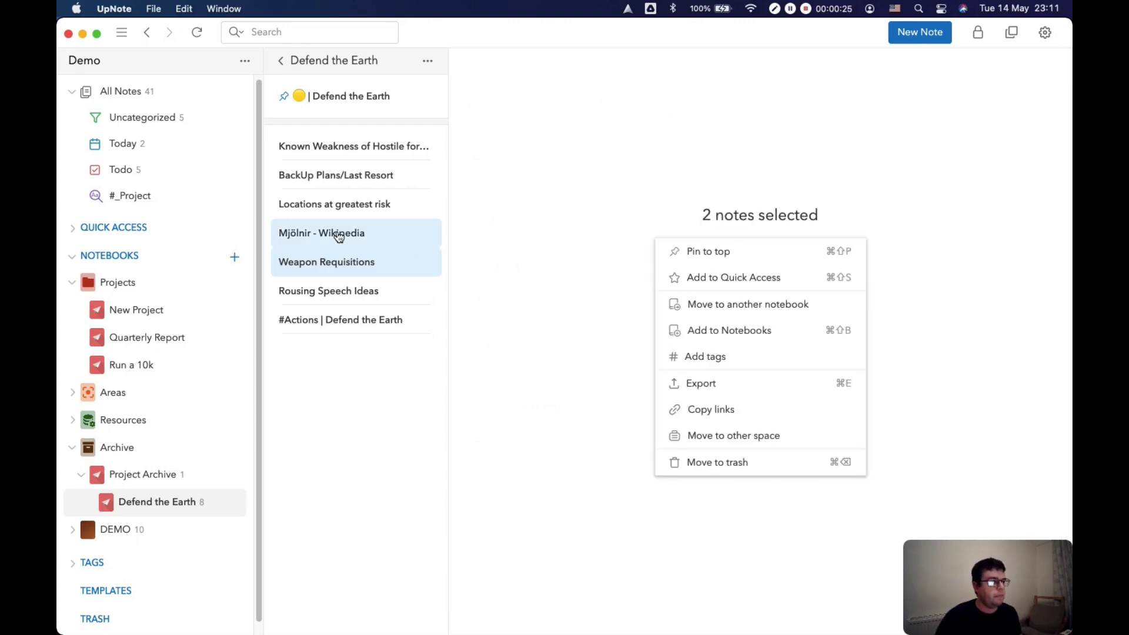
- Add both selected notes to the New Project notebook and open New Project
left_click(750, 333)
type("new")
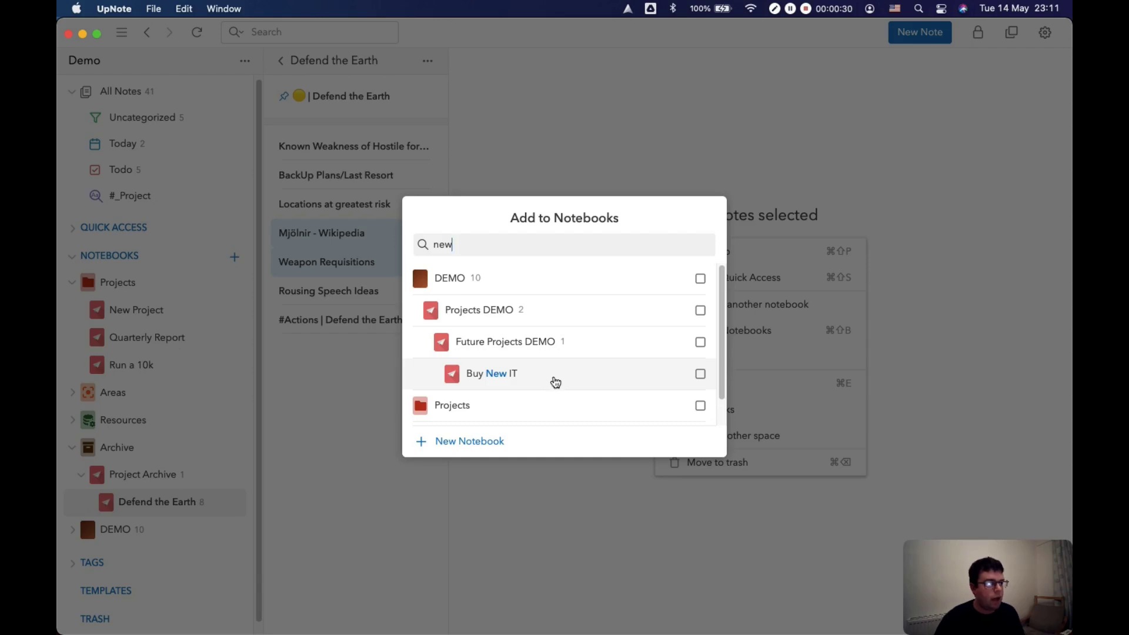
scroll(555, 388, "down", 1)
left_click(549, 417)
left_click(319, 436)
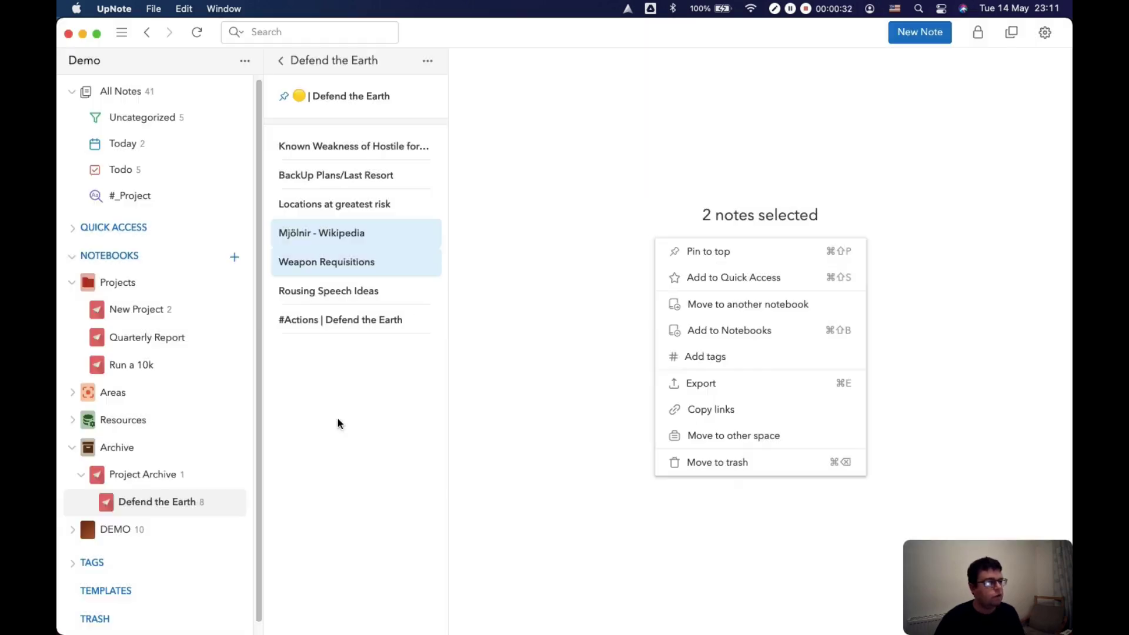
left_click(150, 309)
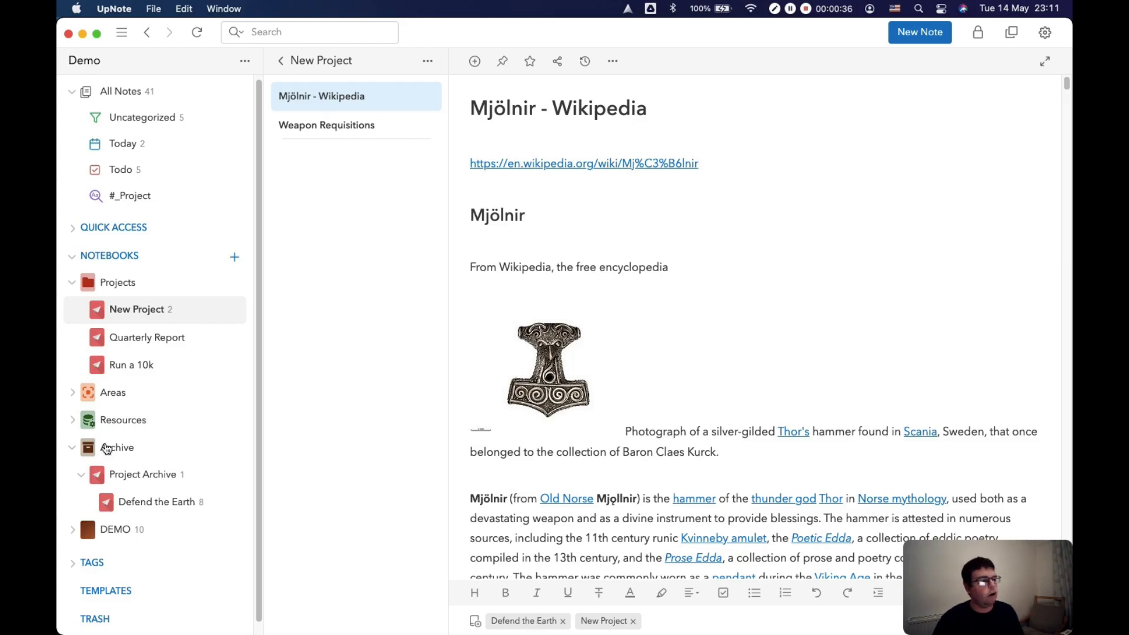
left_click(83, 425)
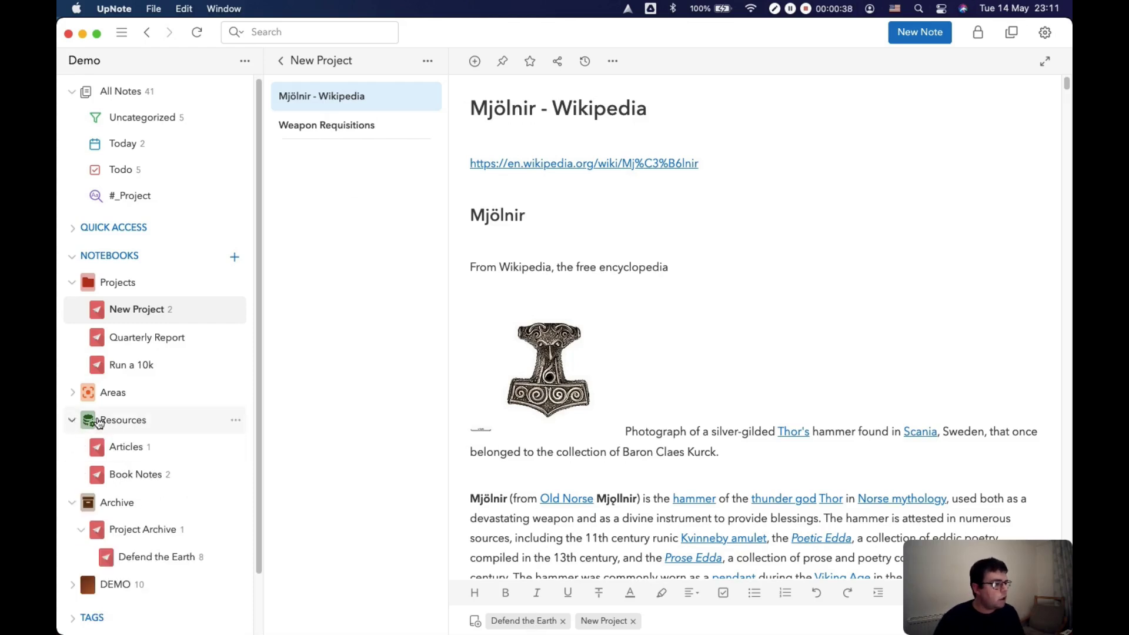
- File the procrastination article from Articles into New Project, then show All Notes
left_click(136, 448)
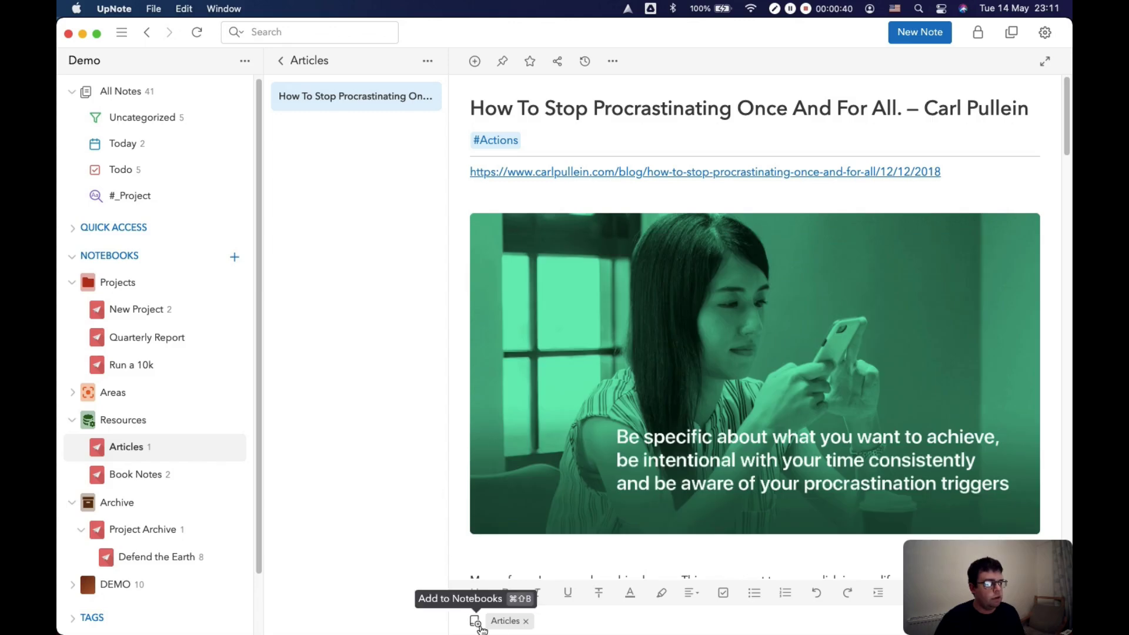
left_click(475, 621)
type("new")
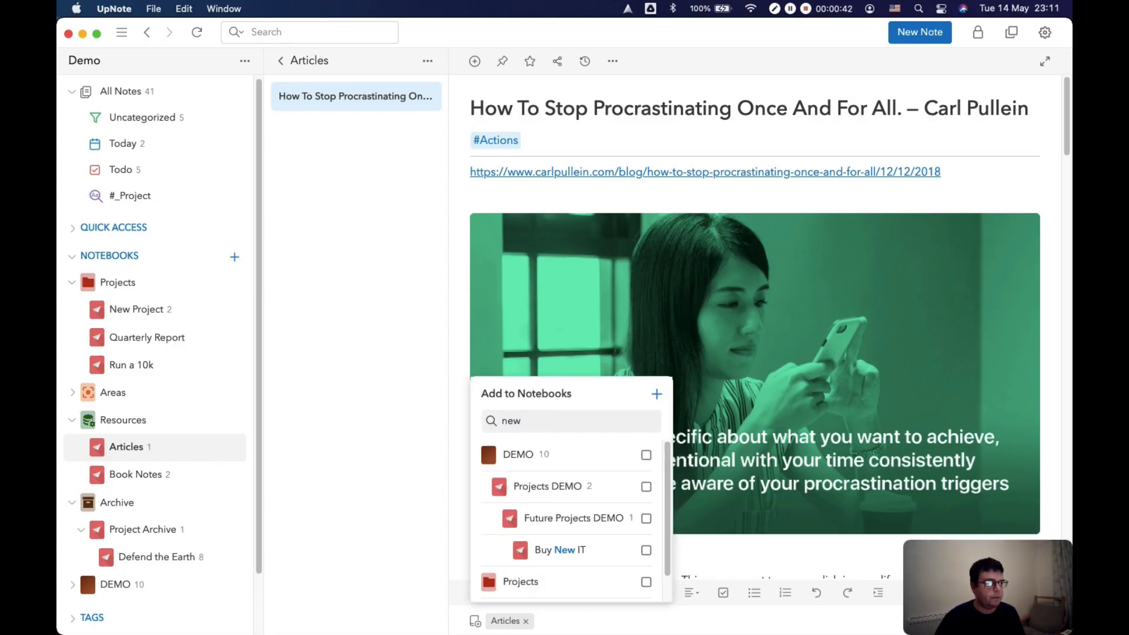
scroll(571, 505, "down", 1)
left_click(532, 588)
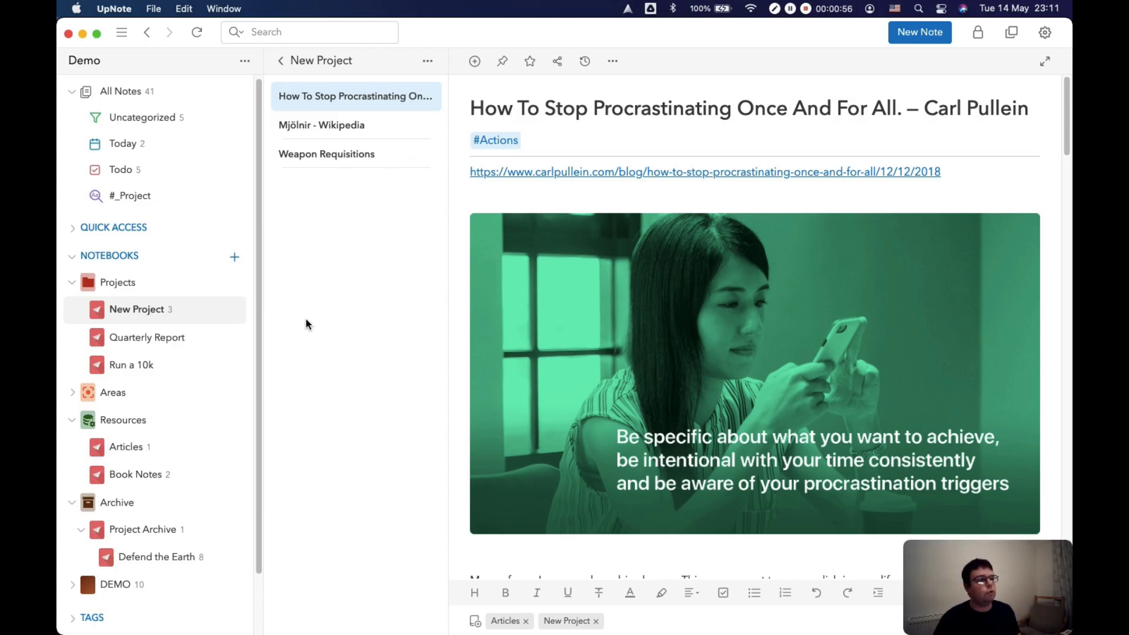
key("super+1")
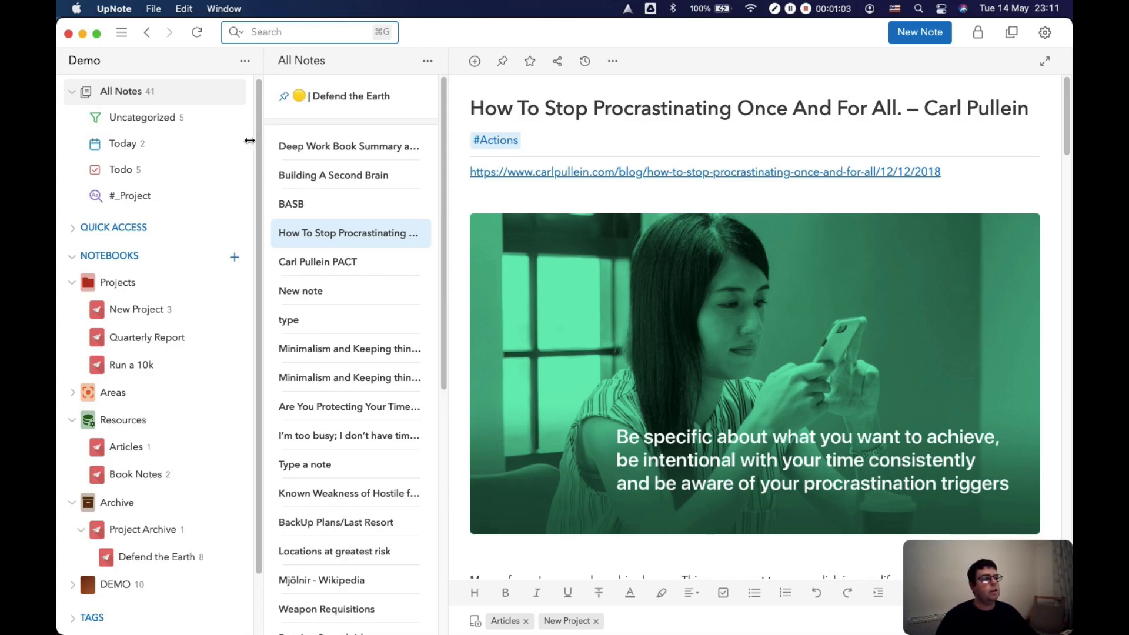
- Search notes for 'Second', open Building a Second Brain, then clear the search
mouse_move(226, 92)
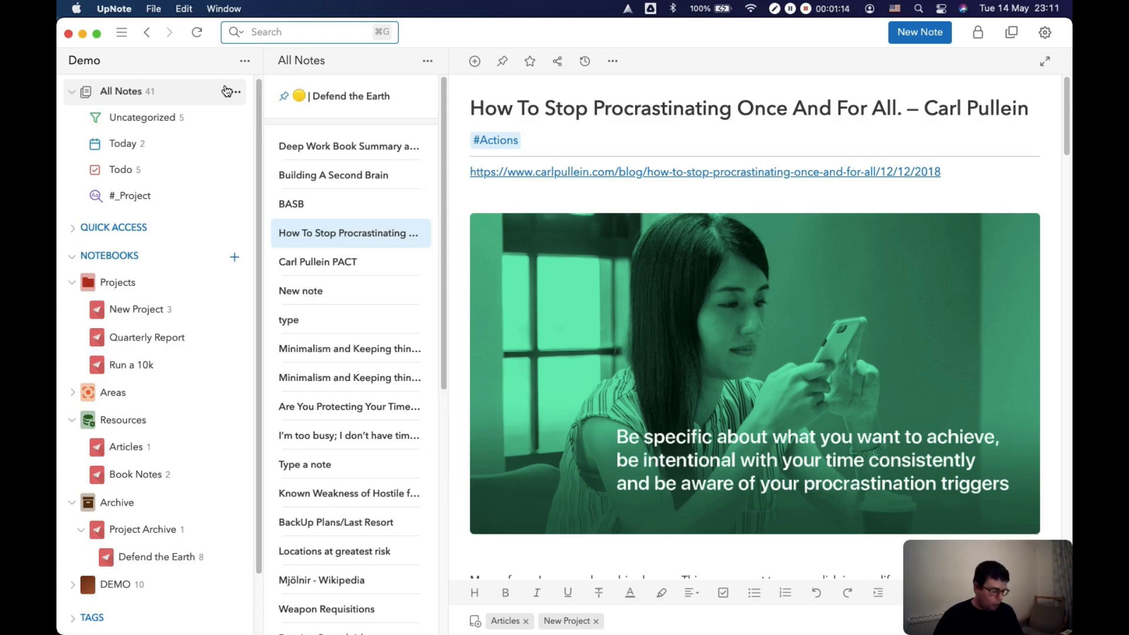
type("Second Brain")
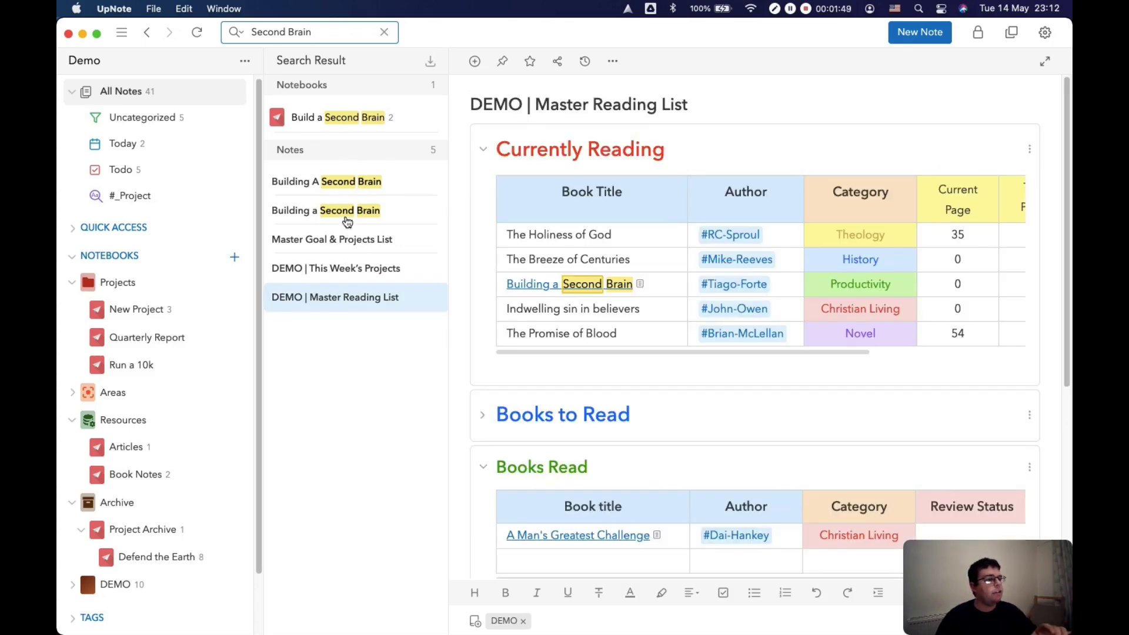
left_click(348, 219)
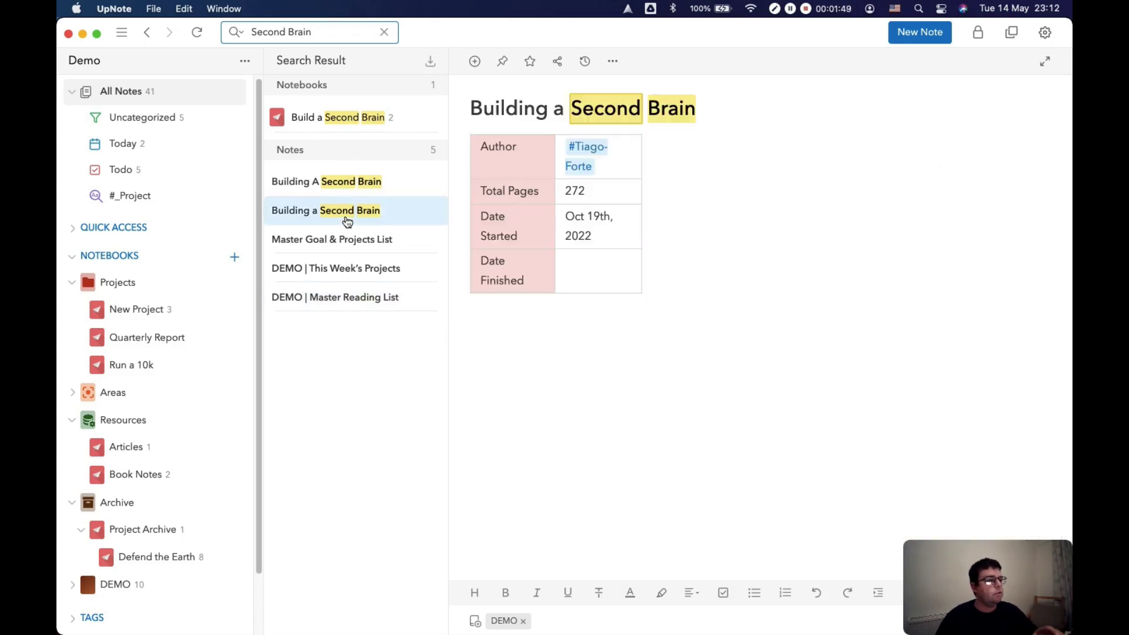
left_click(384, 33)
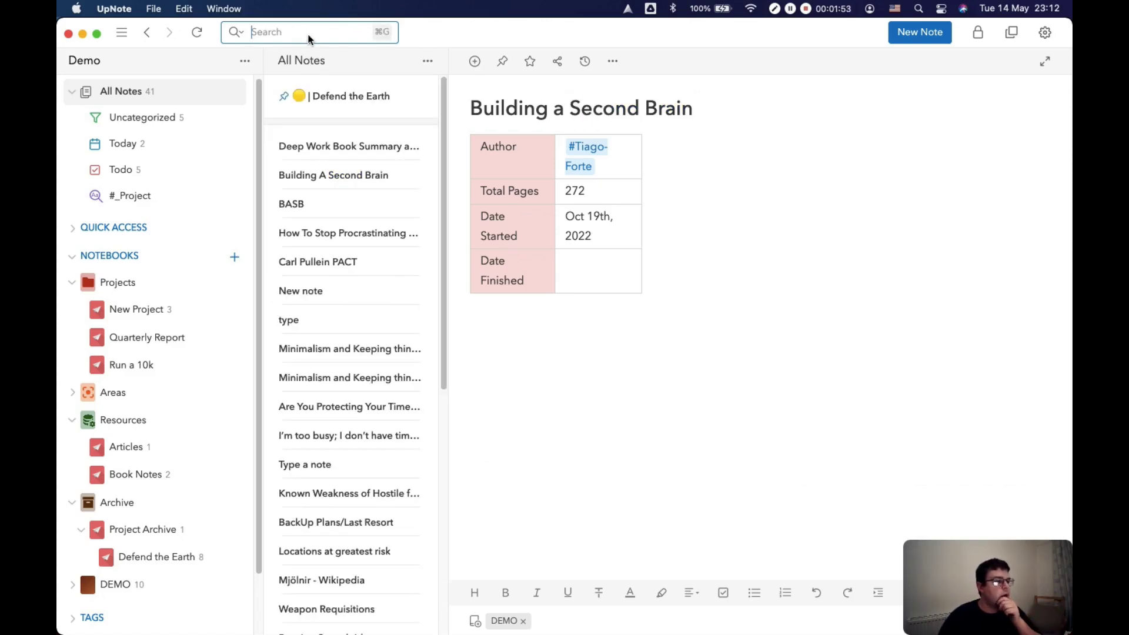
- Search for 'minimalism', review each match including Deep Work Book Summary, then clear the search
type("minimalism")
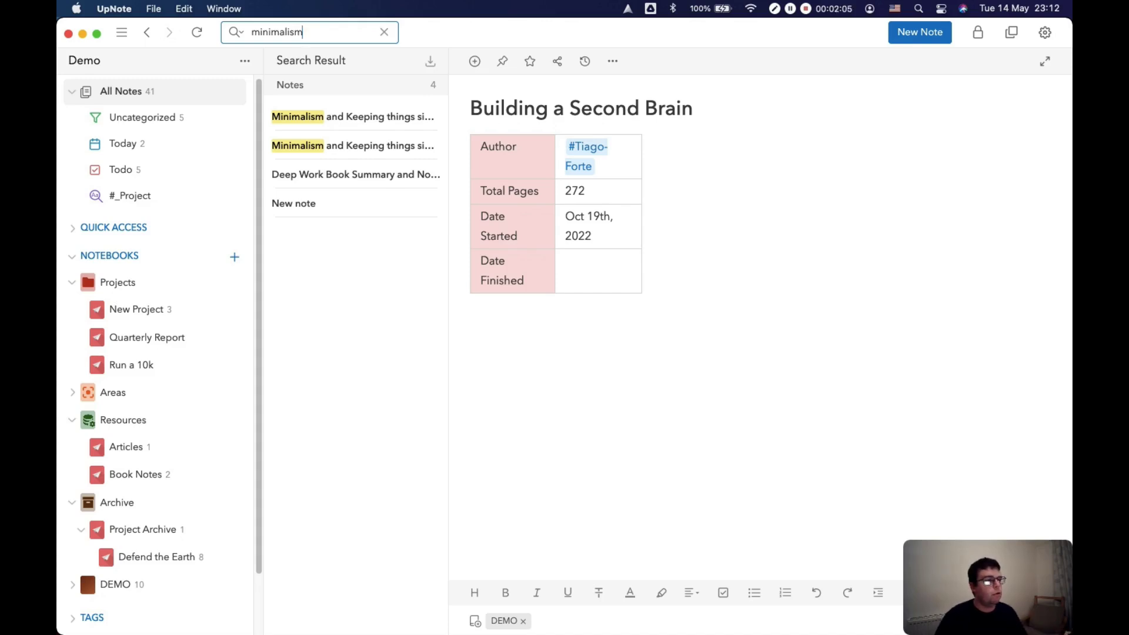
left_click(334, 116)
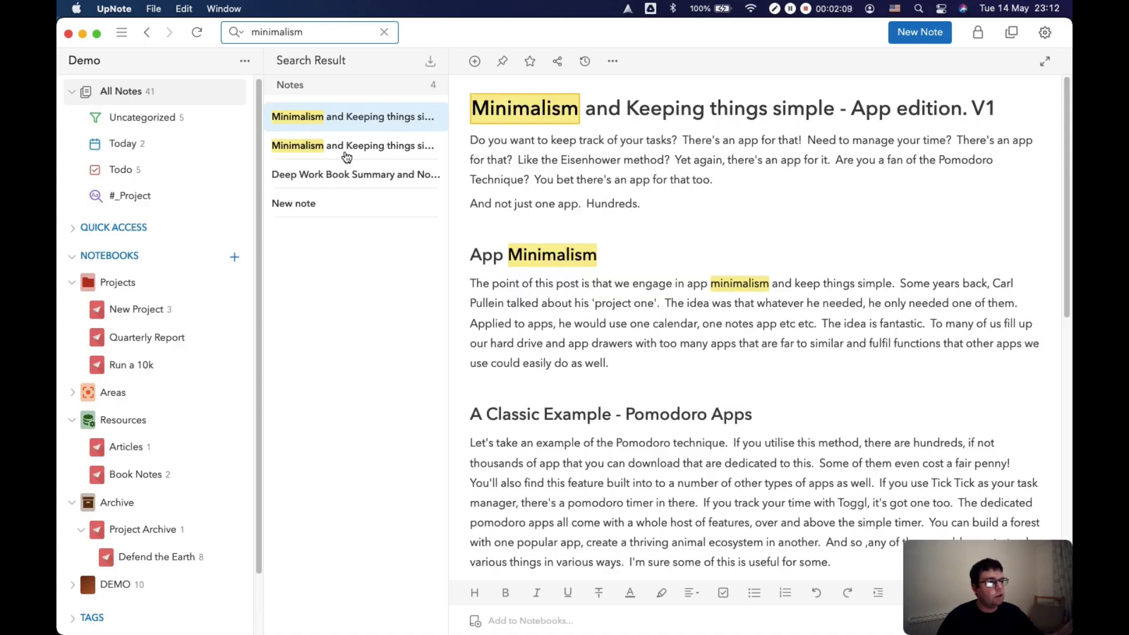
left_click(353, 174)
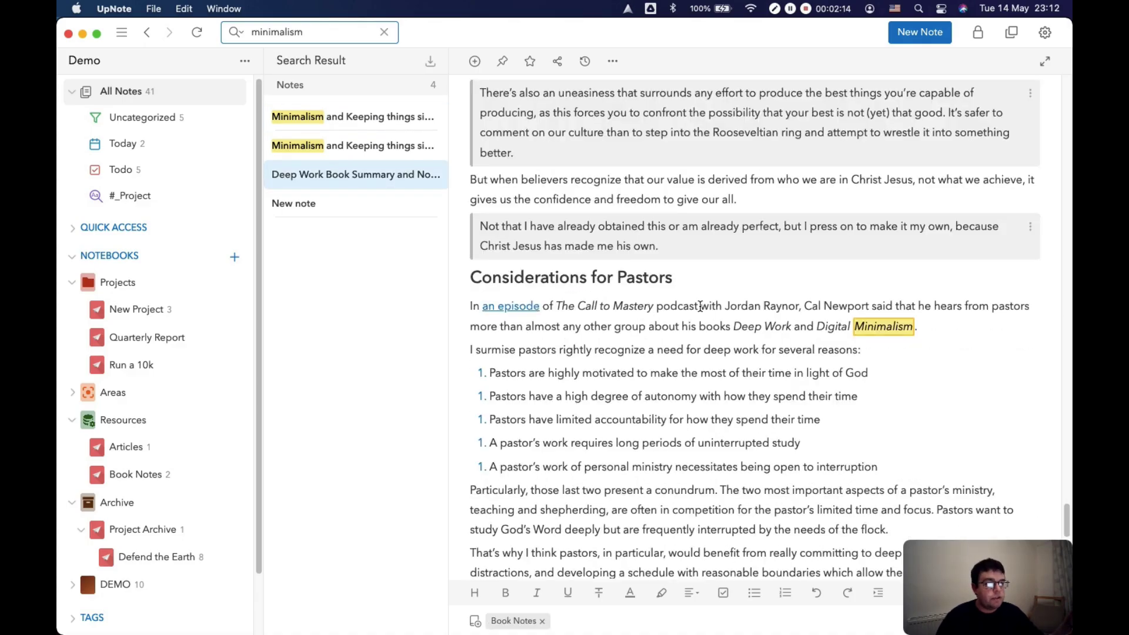
scroll(700, 306, "up", 10)
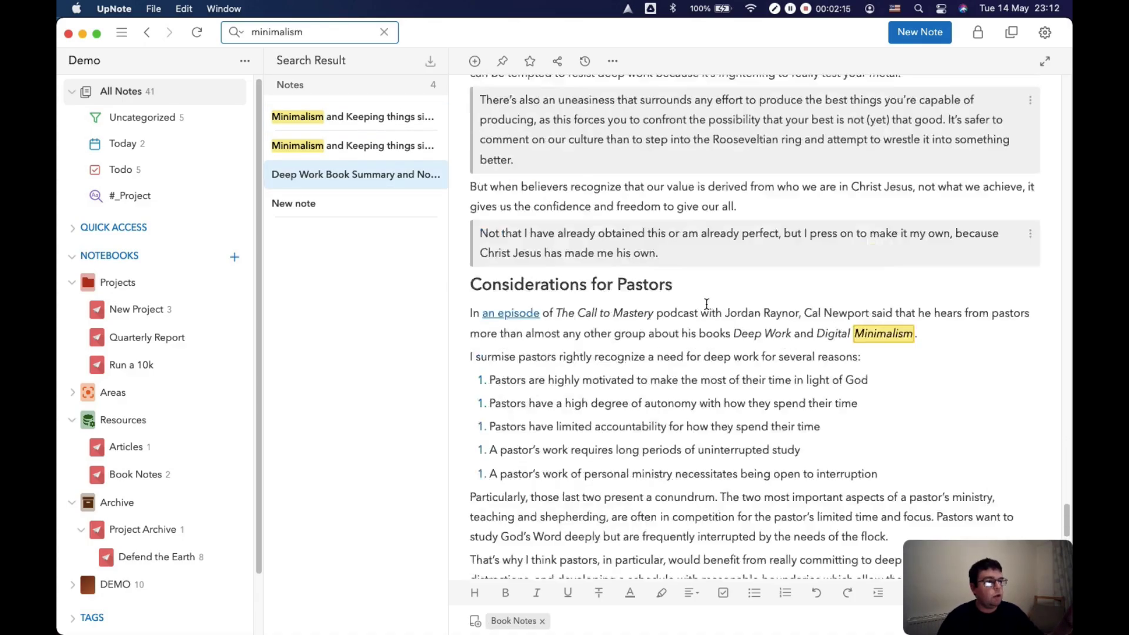
scroll(670, 221, "up", 10)
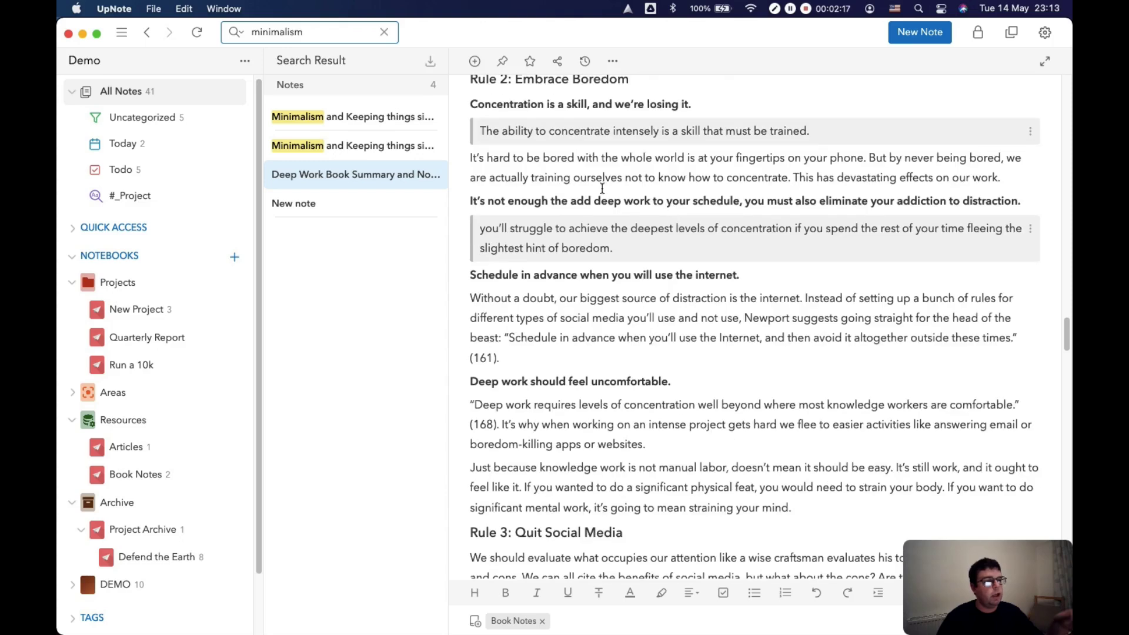
left_click(357, 147)
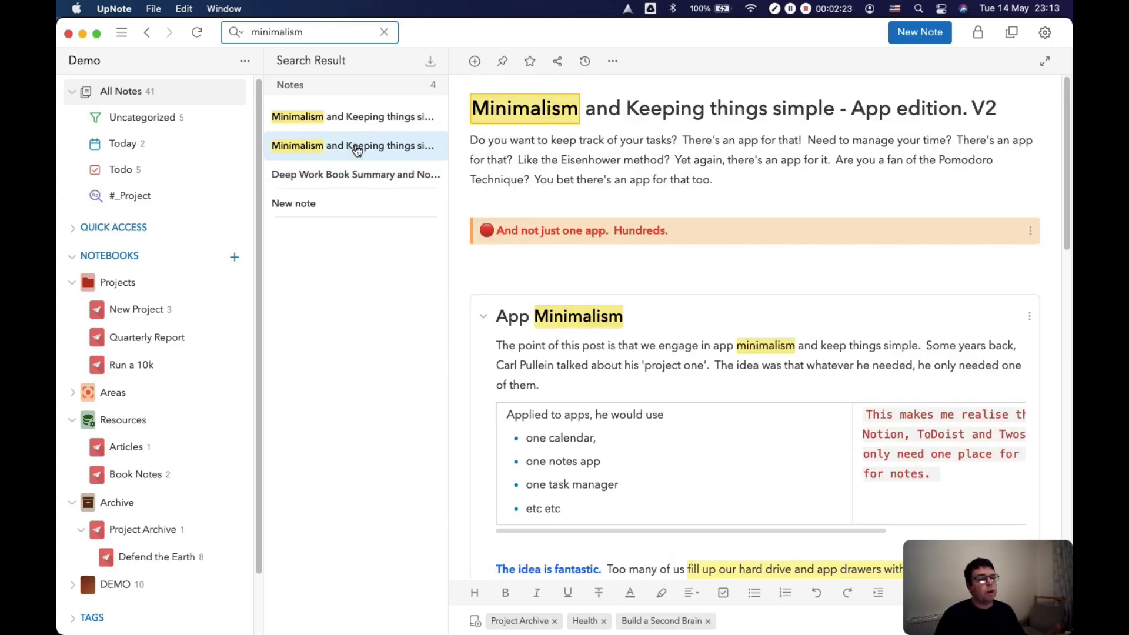
left_click(383, 32)
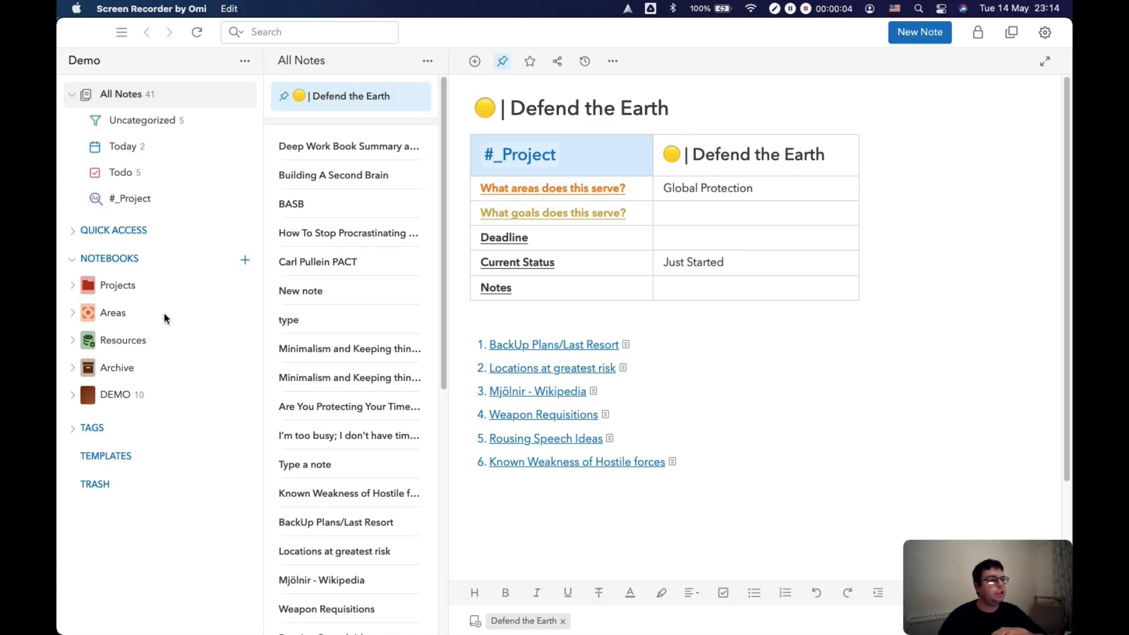
- Check which notebooks the open note belongs to, leaving its filing unchanged
mouse_move(113, 313)
left_mouse_down()
mouse_move(115, 280)
mouse_move(113, 313)
left_mouse_up()
left_click(475, 620)
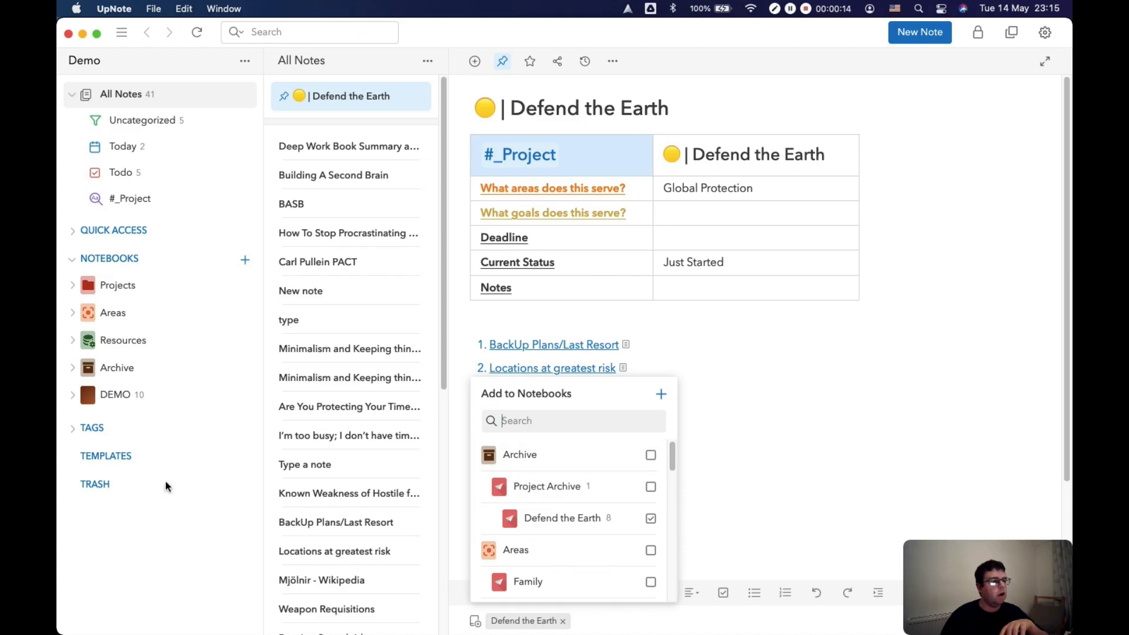
left_click(167, 500)
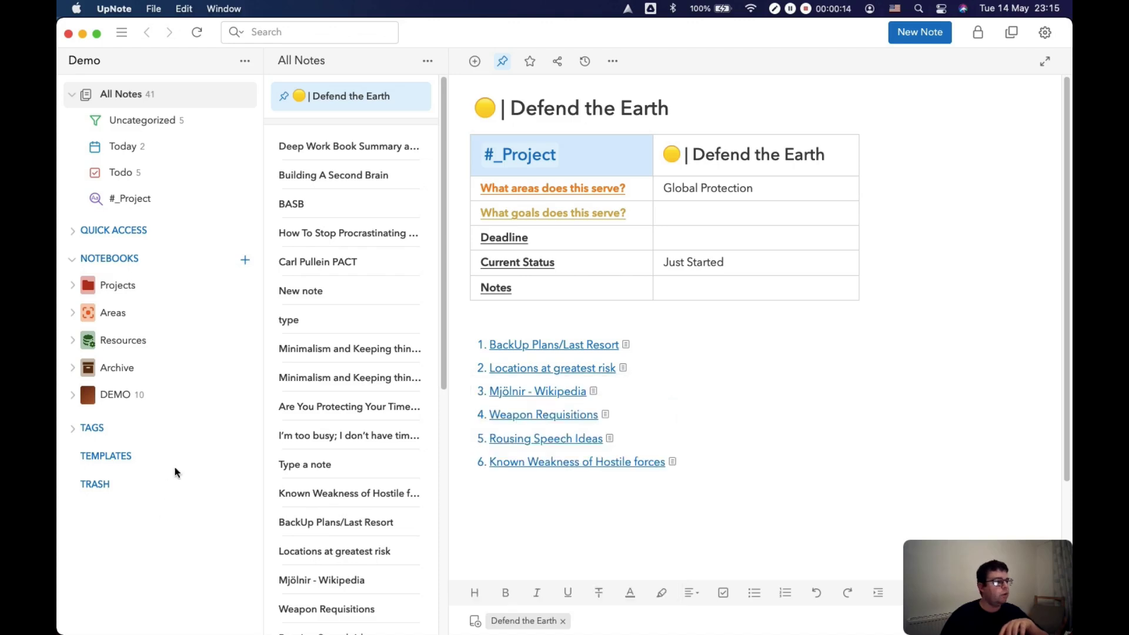
- Show the notebook overview in list view and back in grid view, then start renaming Projects to 01 Projects
left_click(115, 262)
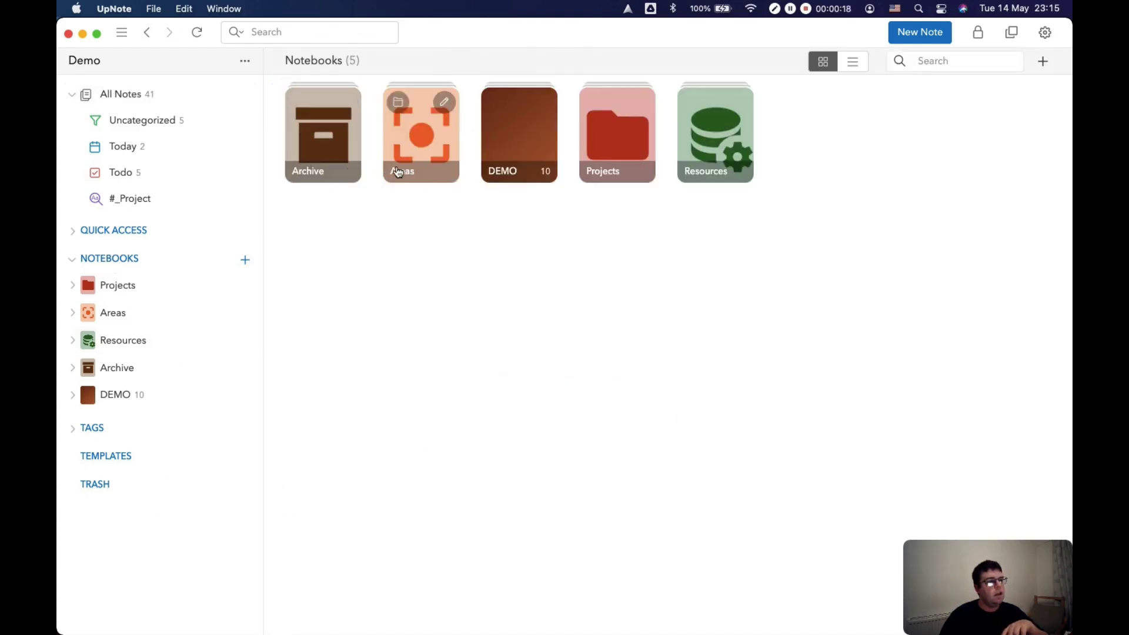
left_click(847, 69)
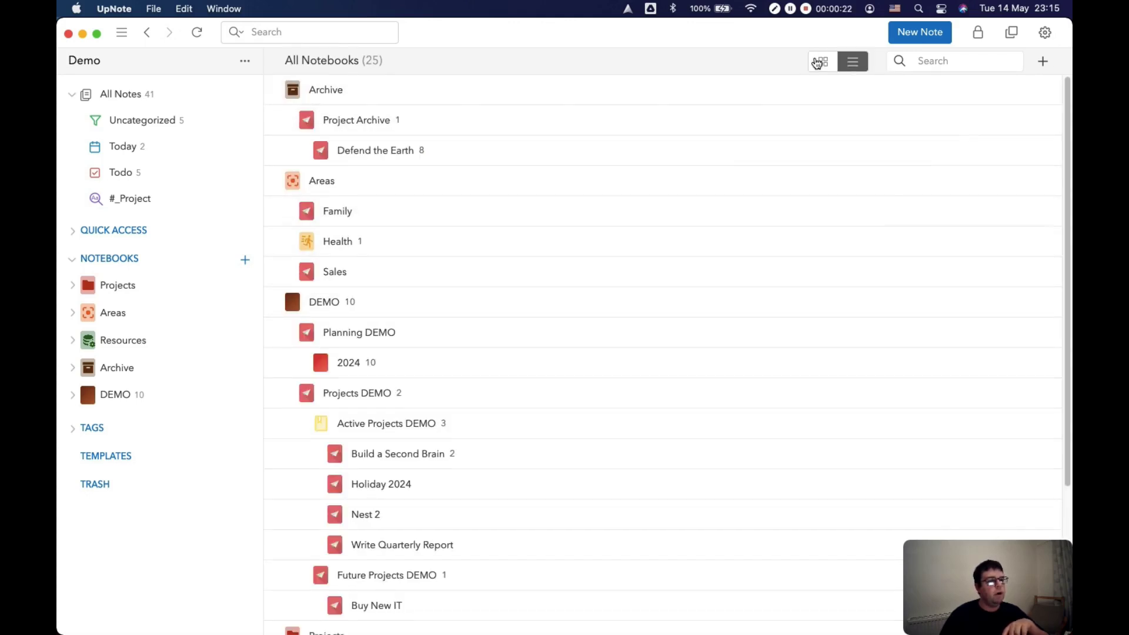
left_click(820, 62)
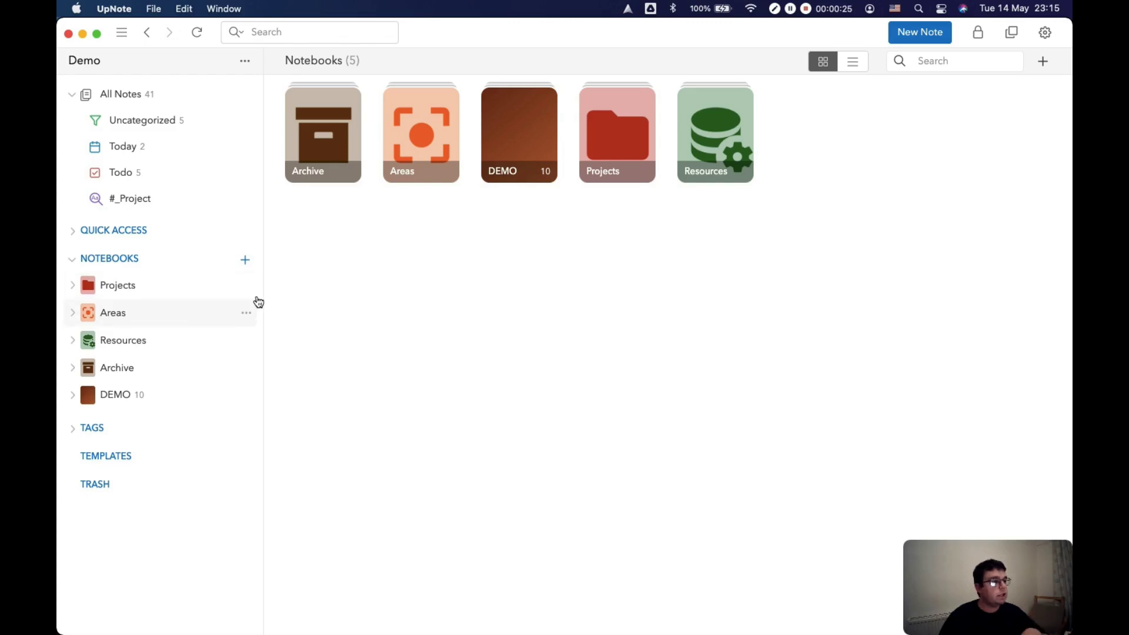
type("01 Projects")
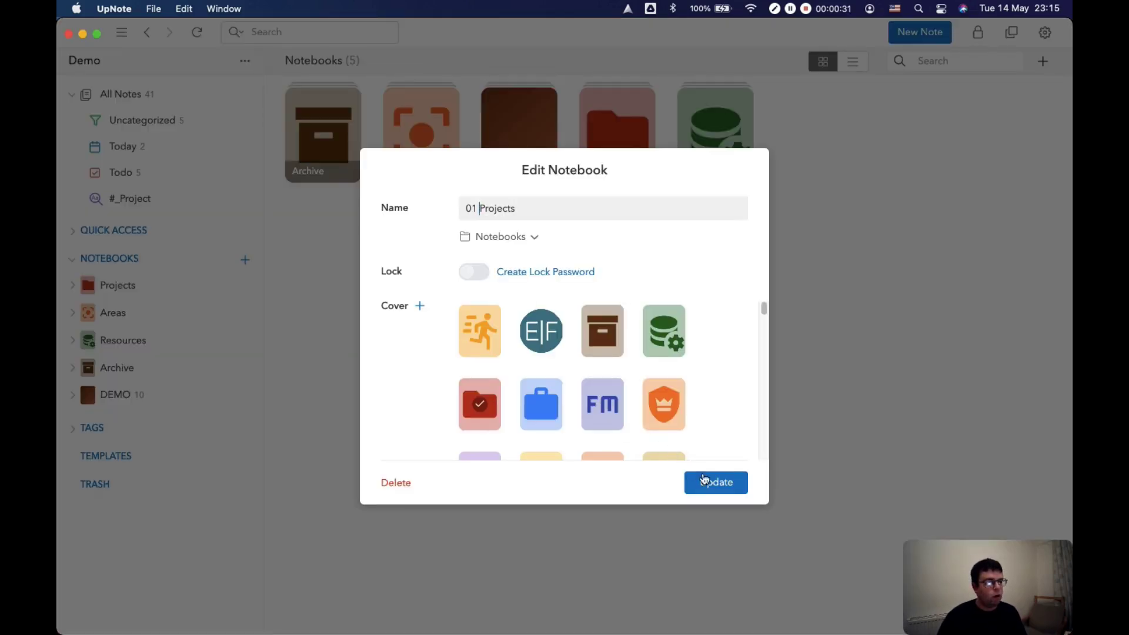
- Save 01 Projects, then prefix the other notebooks as 02 Areas through 04 Archive
left_click(704, 479)
left_click(254, 317)
type("02")
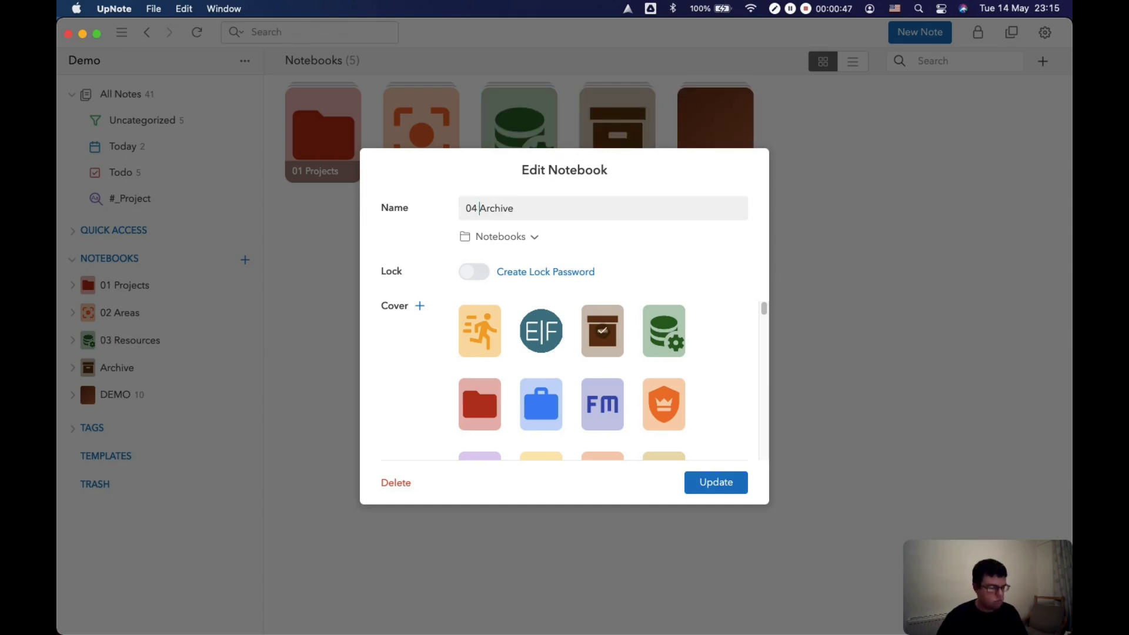
key("Return")
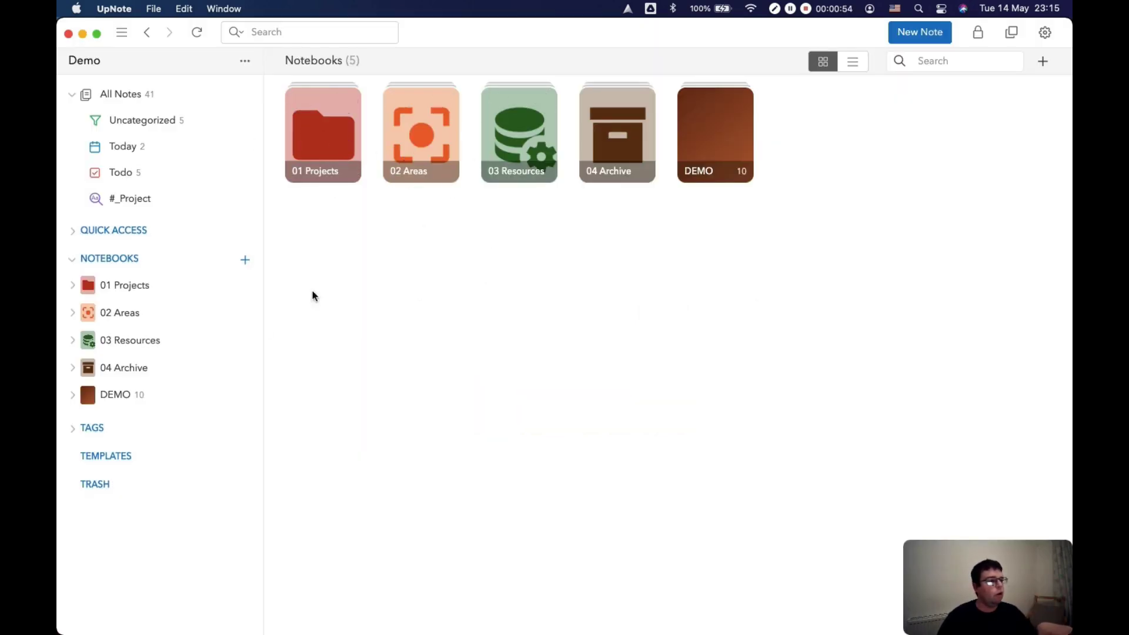
left_click(123, 285)
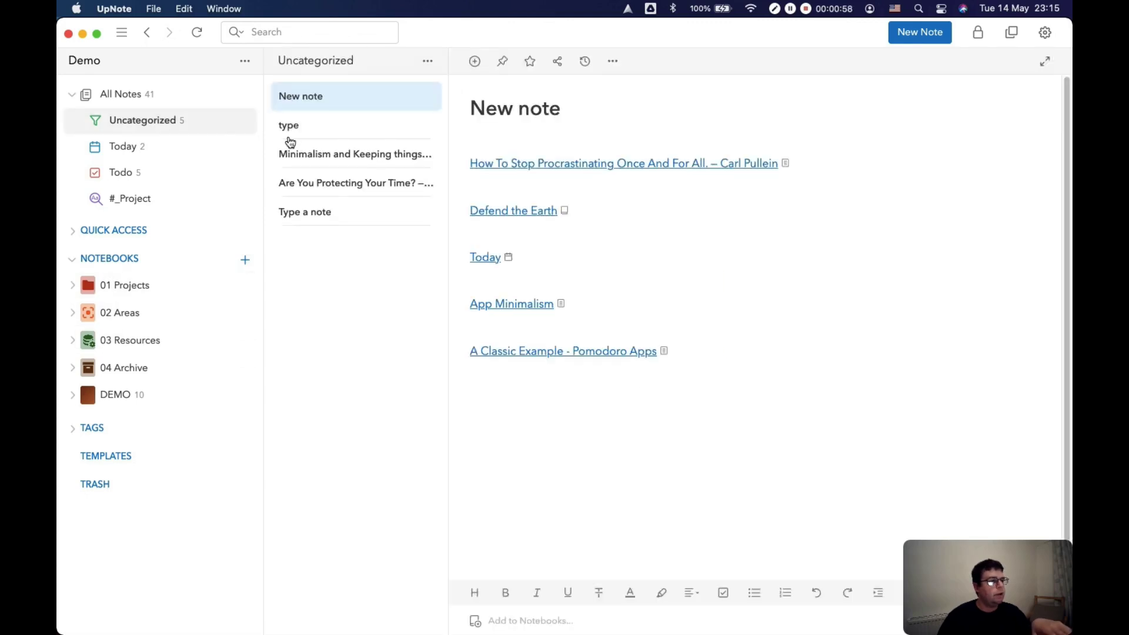
- Open the uncategorized 'type' note and browse its notebook list without filing it
left_click(289, 139)
left_click(538, 620)
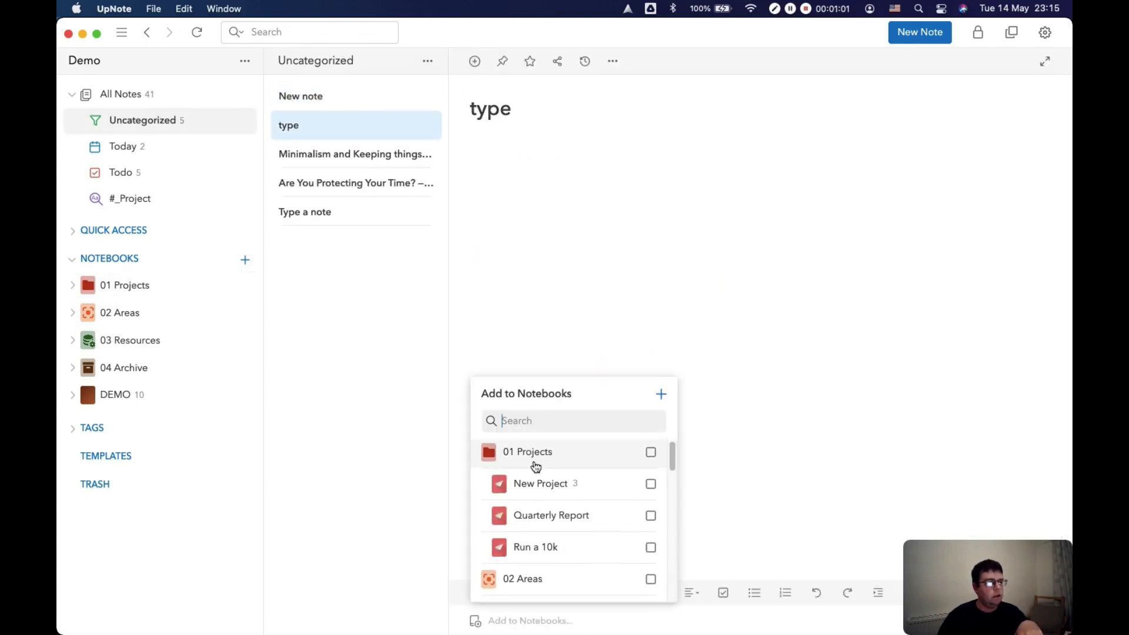
scroll(535, 466, "down", 15)
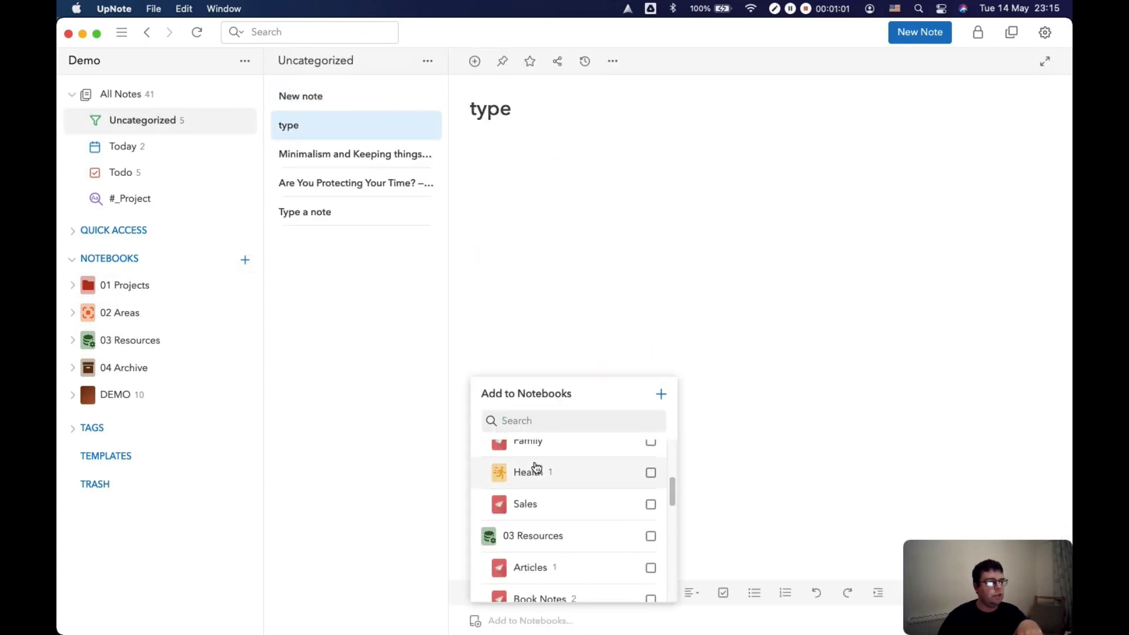
left_click(373, 425)
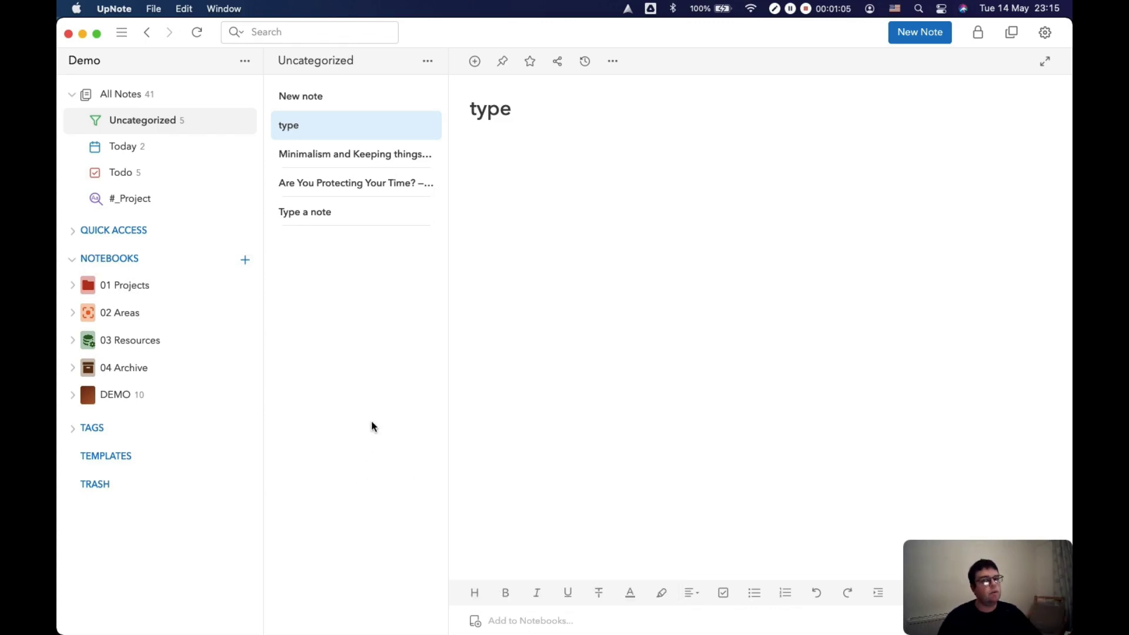